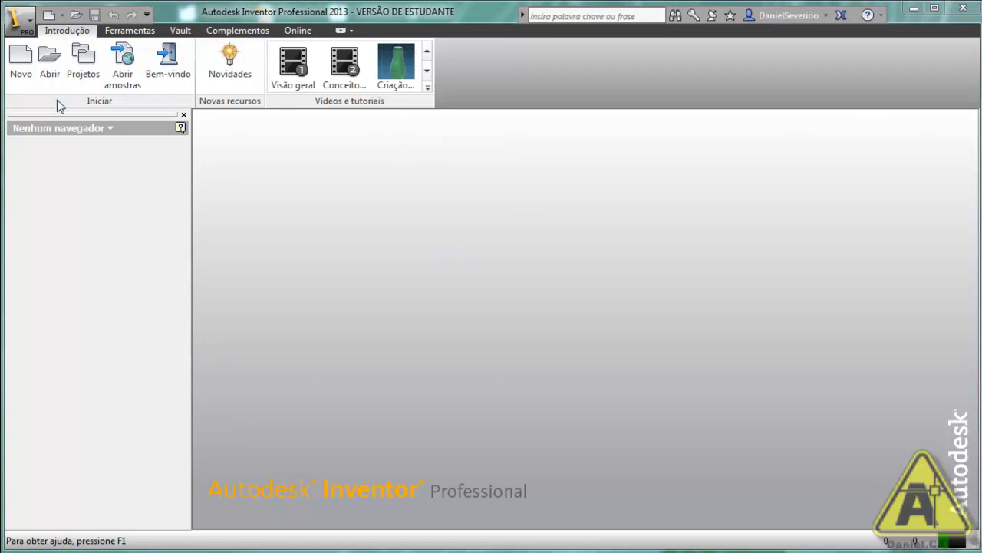
Create a part from the metric Chapa de metal (mm).ipt template and override the rule thickness with a sheet thickness of 0.90 mm.
left_click(21, 55)
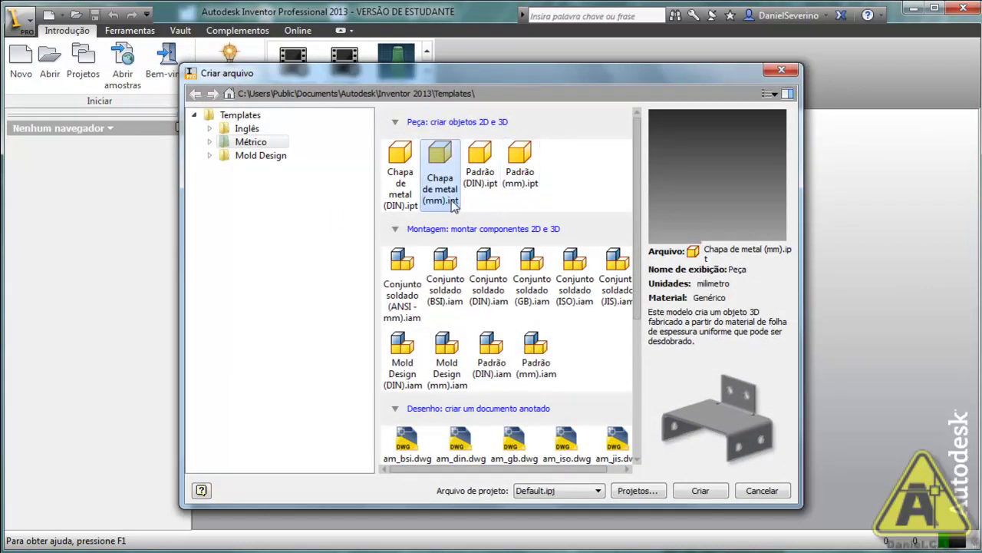
left_click(699, 492)
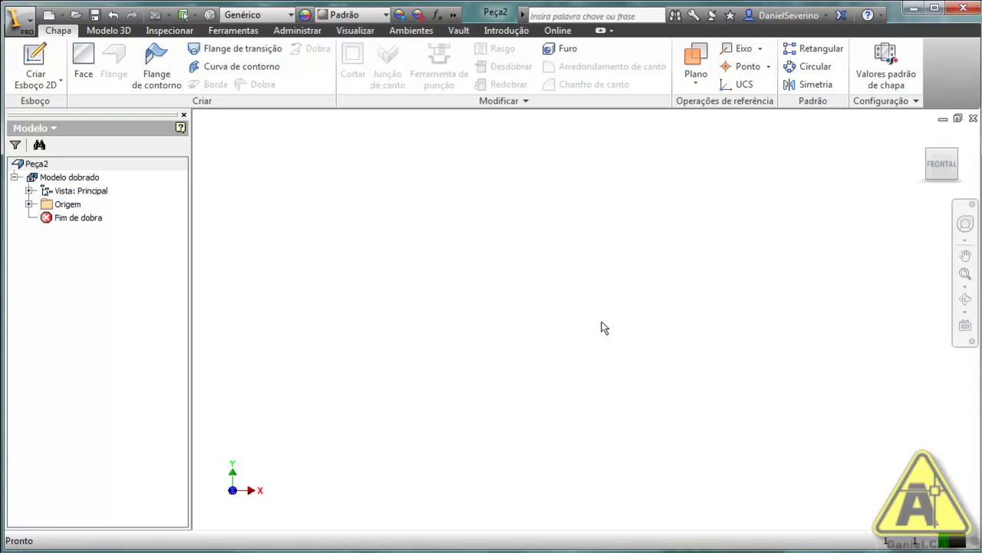
left_click(890, 80)
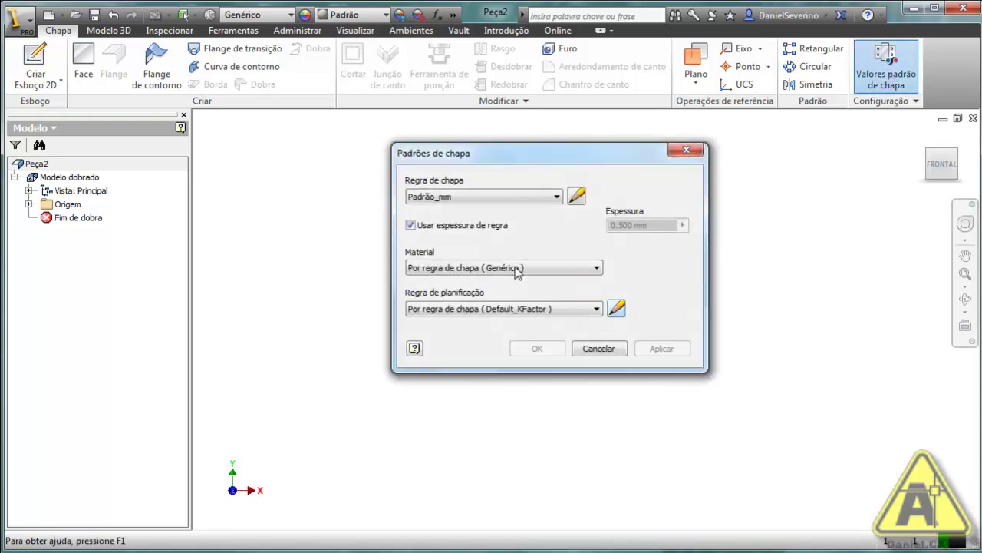
left_click(450, 223)
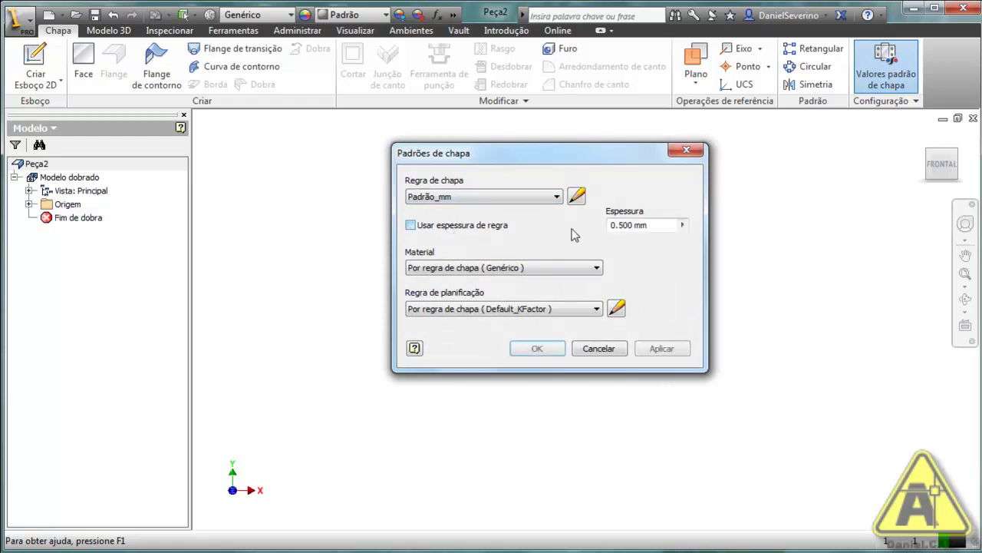
left_click(650, 224)
left_click(649, 224)
type("0.90")
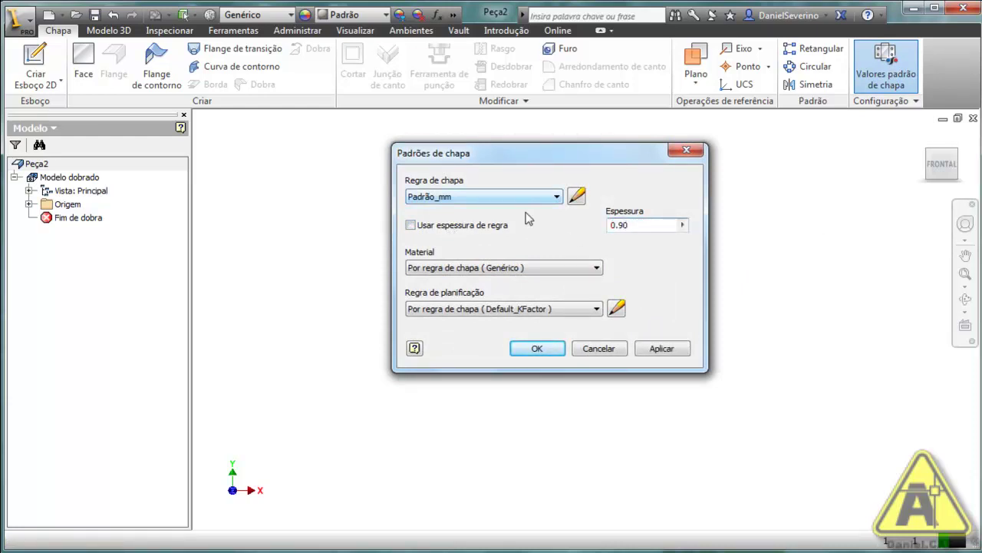
left_click(535, 349)
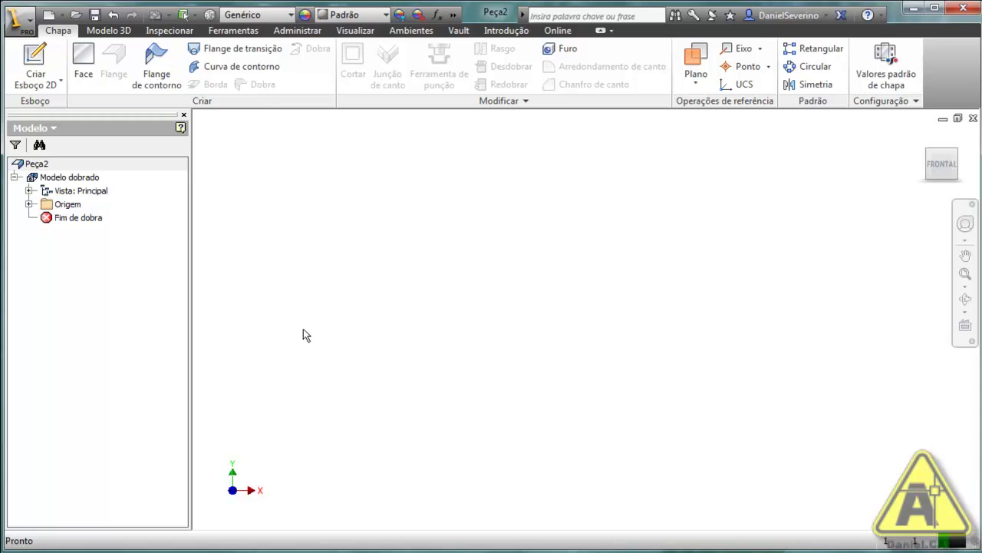
Sketch a 400 x 300 mm centre-point rectangle on the XZ plane, centred on the origin, and finish the sketch.
left_click(29, 204)
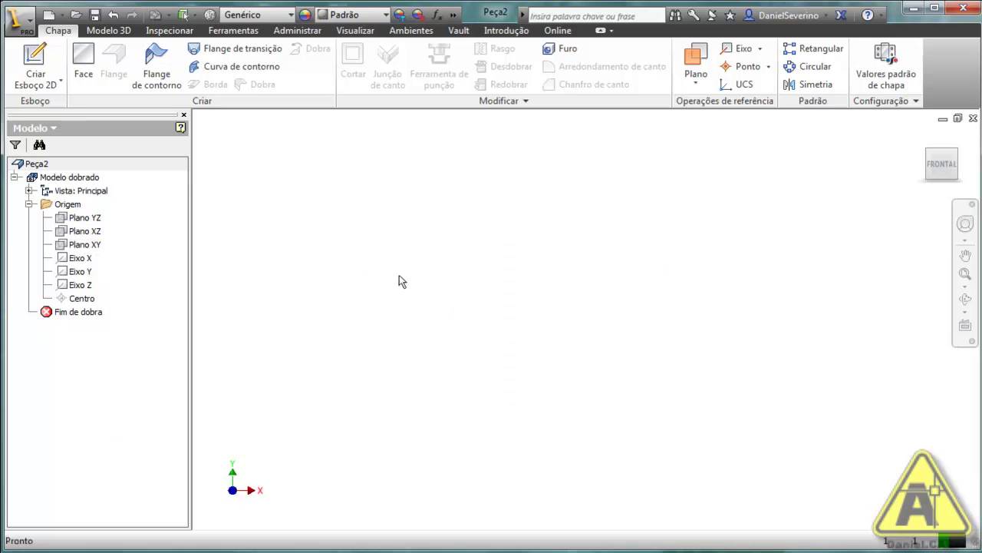
left_click(38, 63)
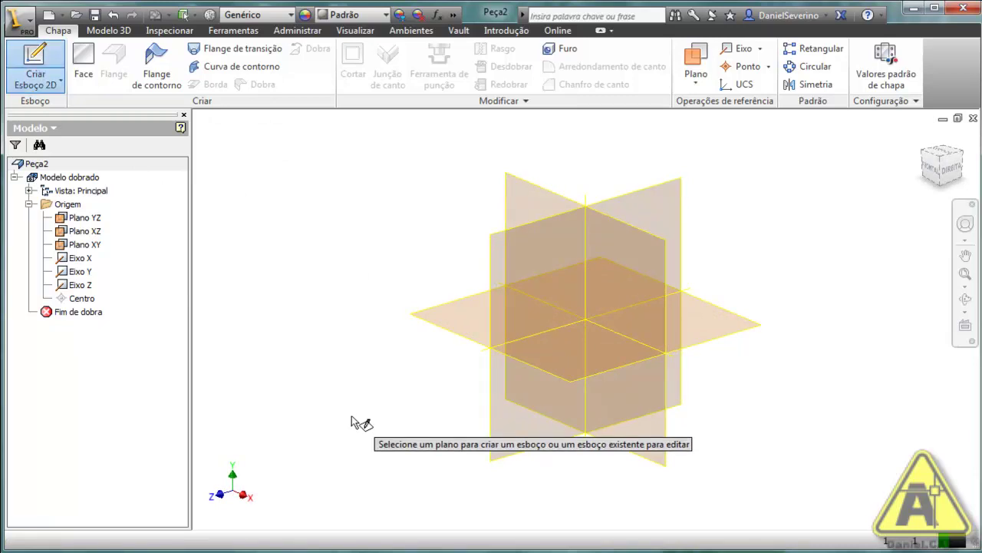
left_click(439, 327)
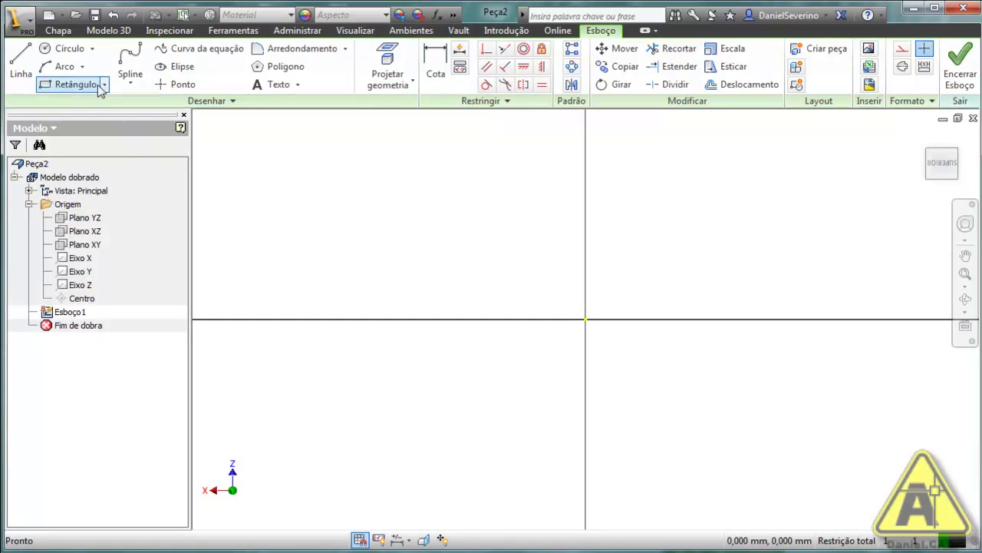
left_click(105, 86)
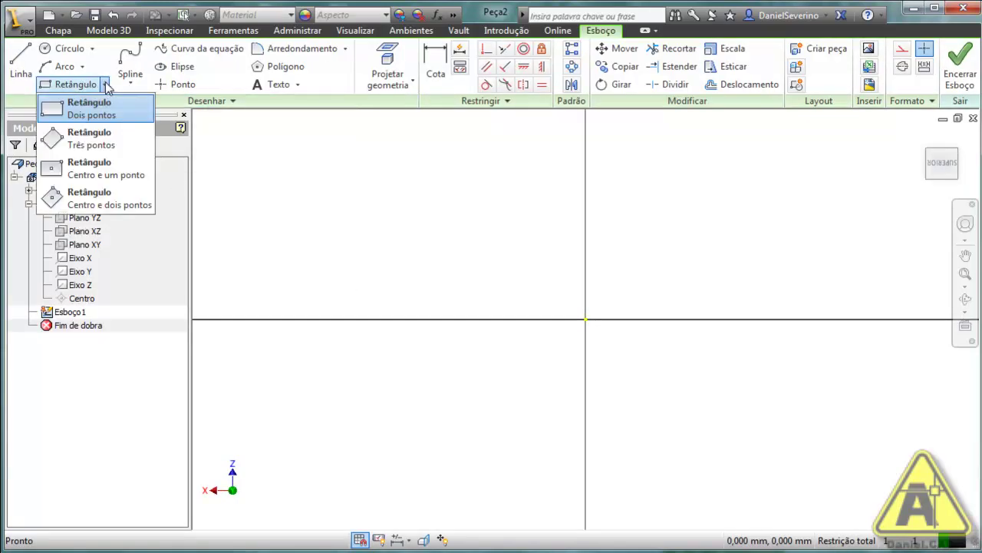
left_click(106, 168)
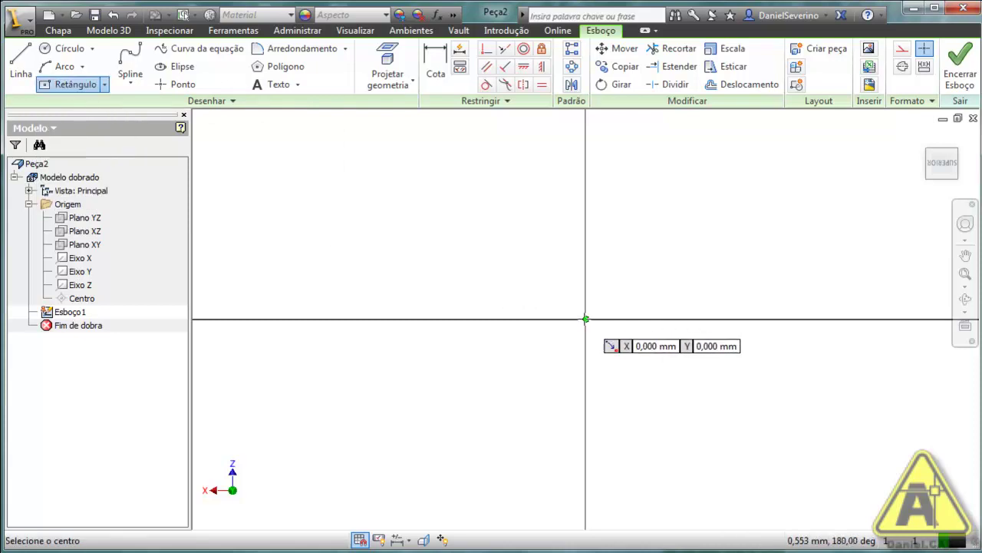
left_click(586, 318)
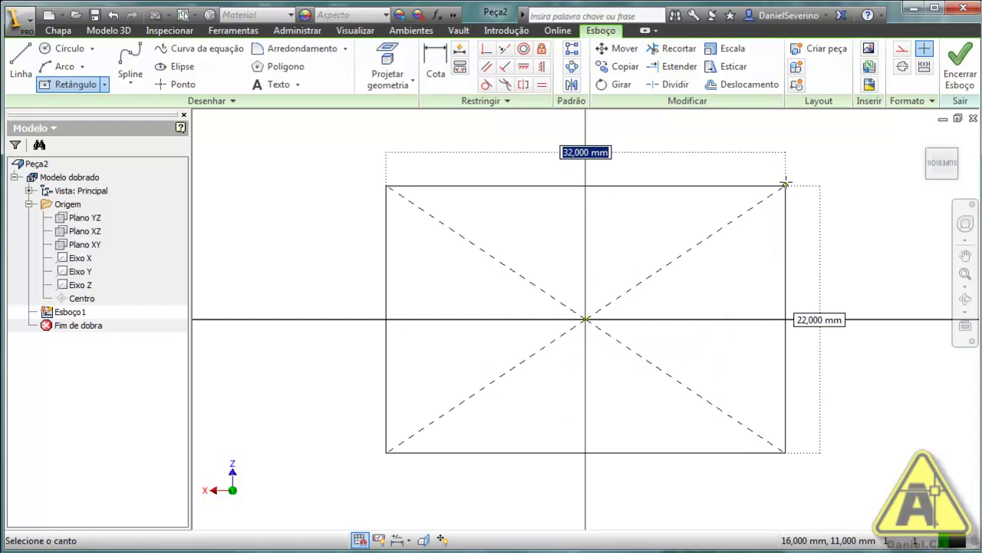
type("400")
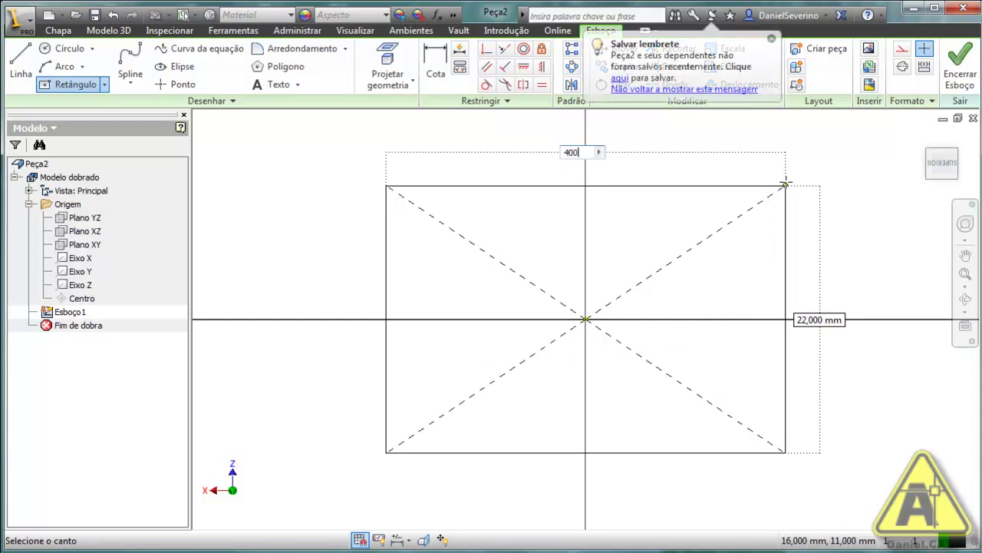
key("Tab")
type("300")
key("Return")
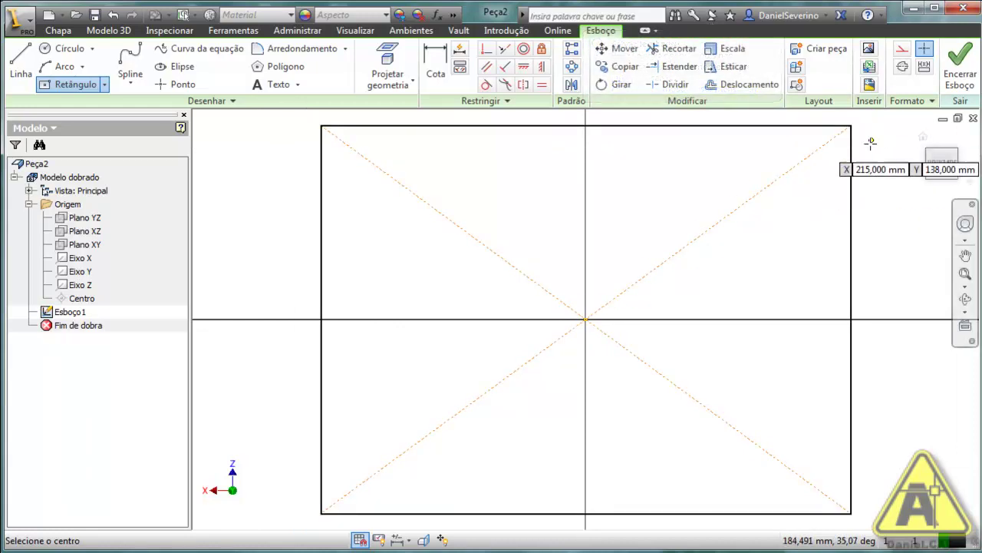
left_click(959, 65)
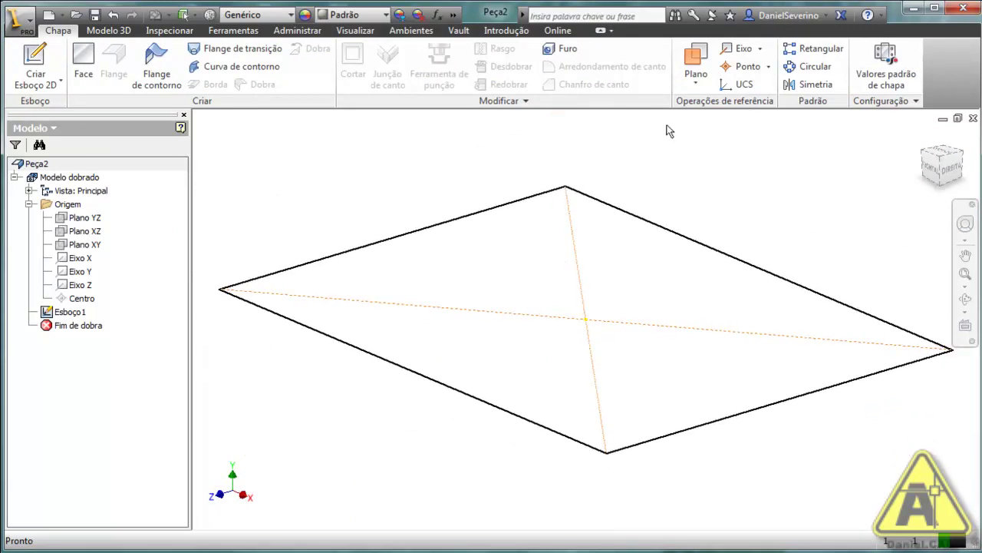
Create a work plane offset 250 mm above the XZ plane.
scroll(443, 461, "down", 5)
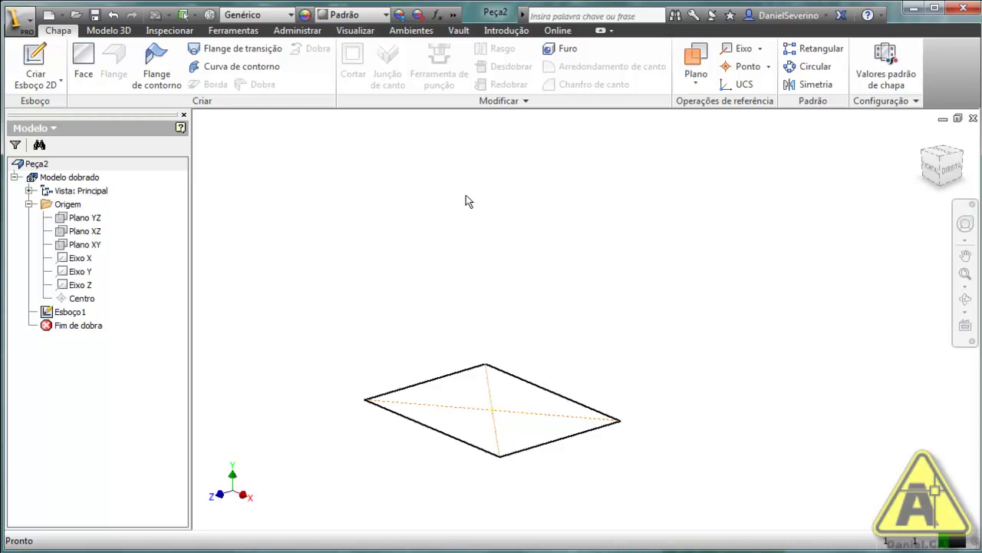
left_click(696, 77)
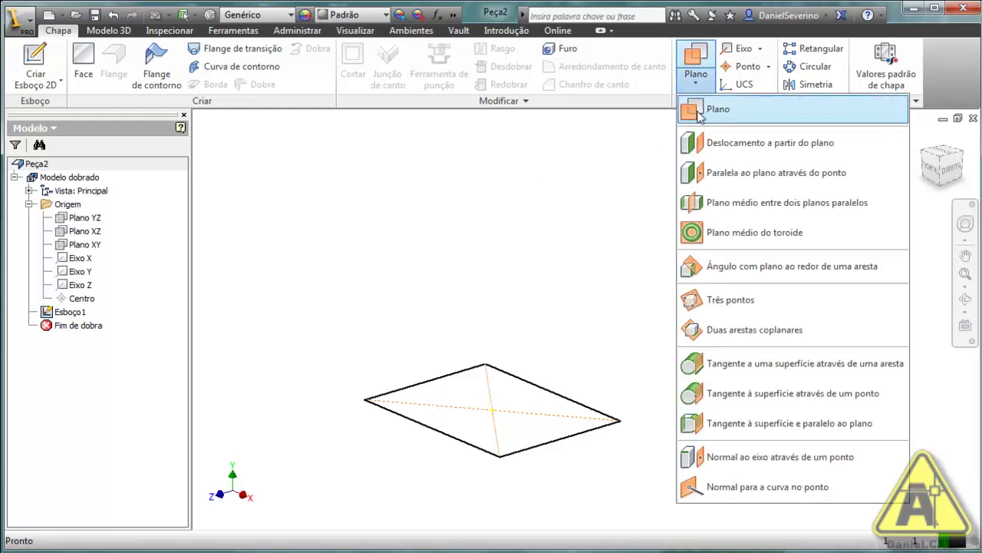
left_click(700, 113)
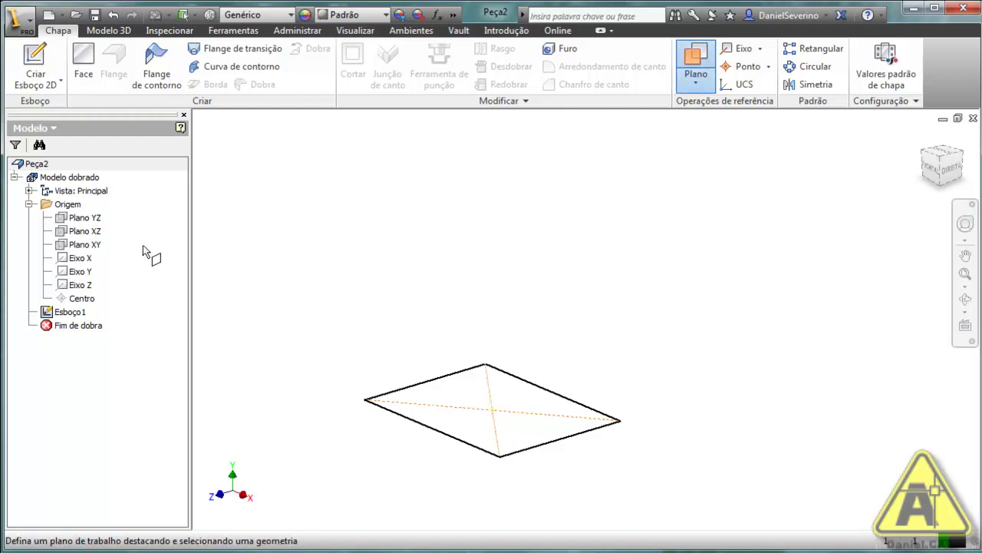
left_click(100, 233)
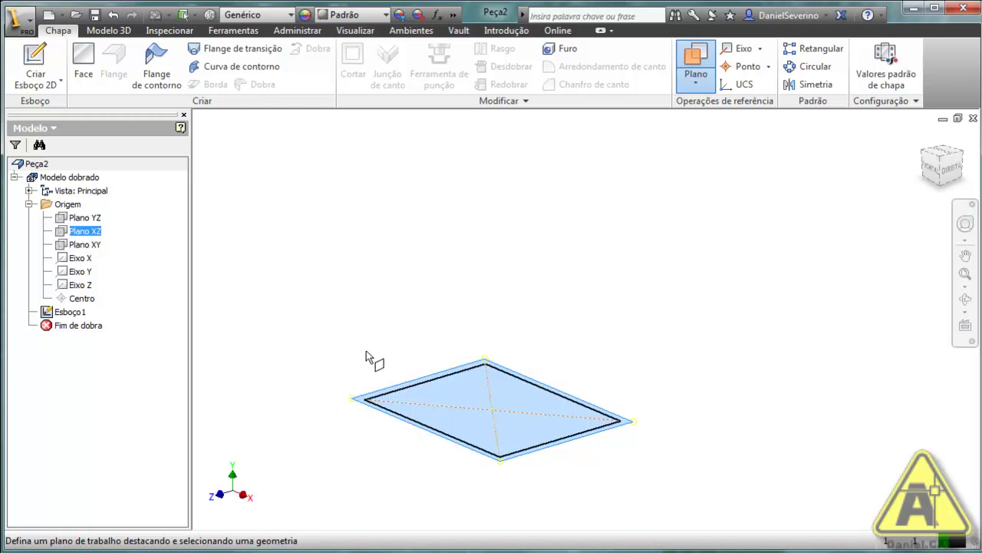
left_click_drag(368, 406, 393, 286)
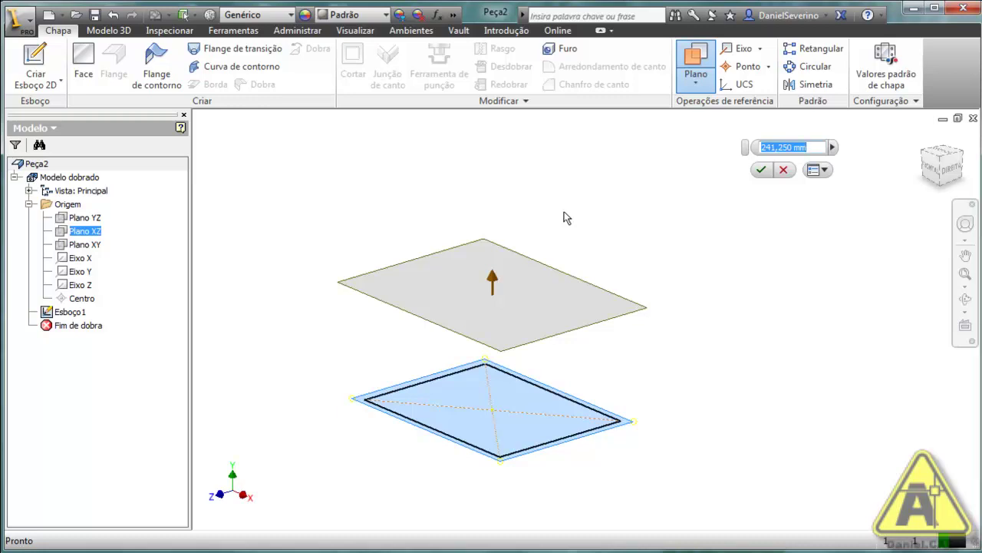
type("250")
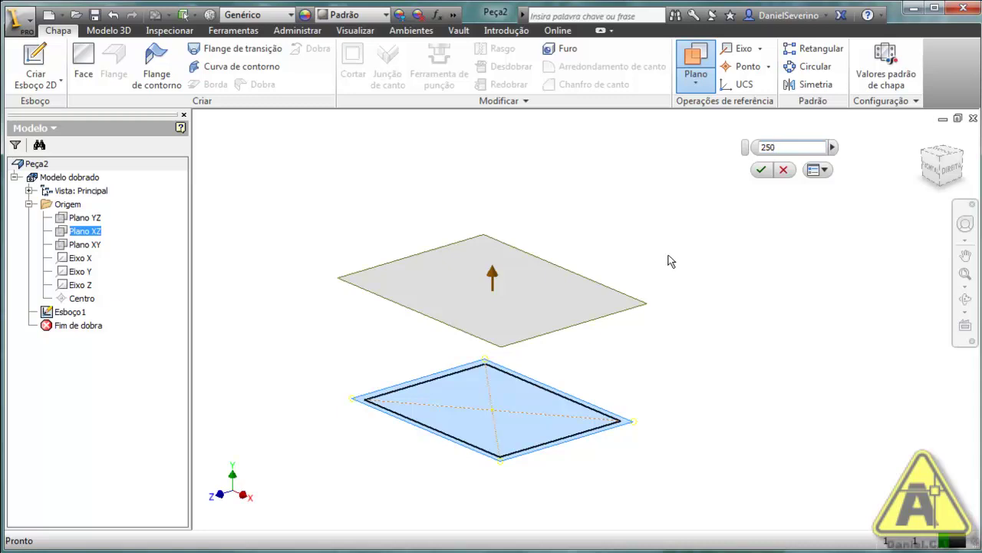
left_click(760, 170)
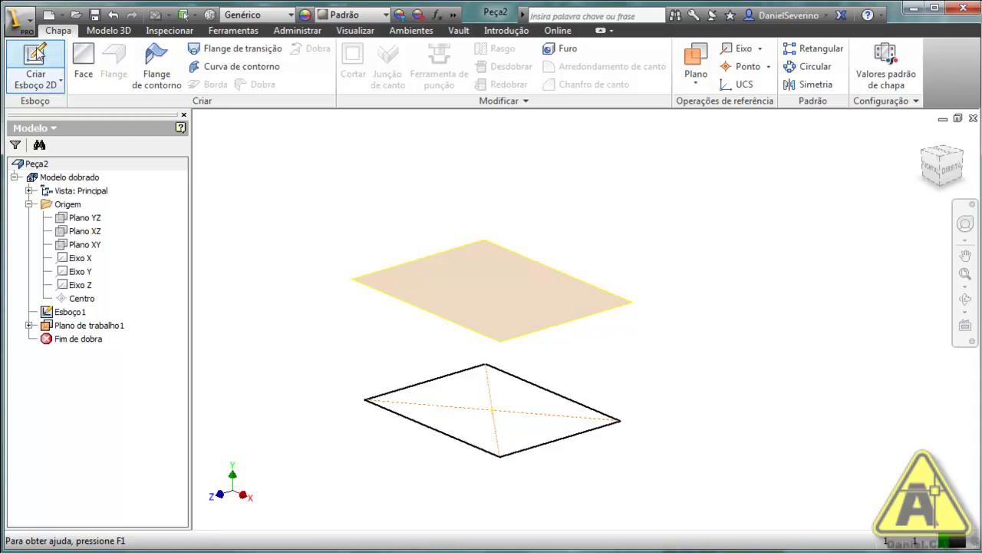
Sketch a 250 mm diameter circle centred on the origin on the offset work plane and finish the sketch.
left_click(36, 60)
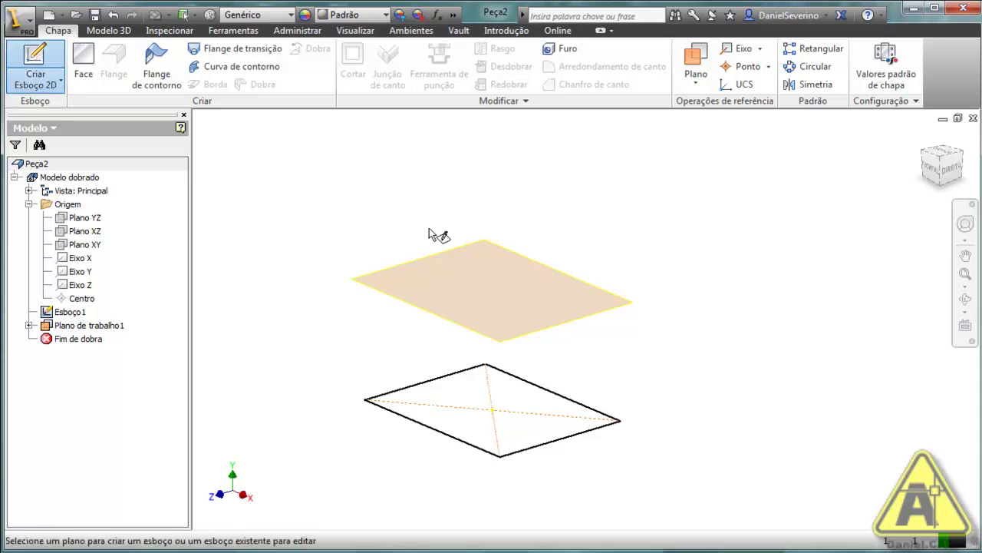
left_click(435, 253)
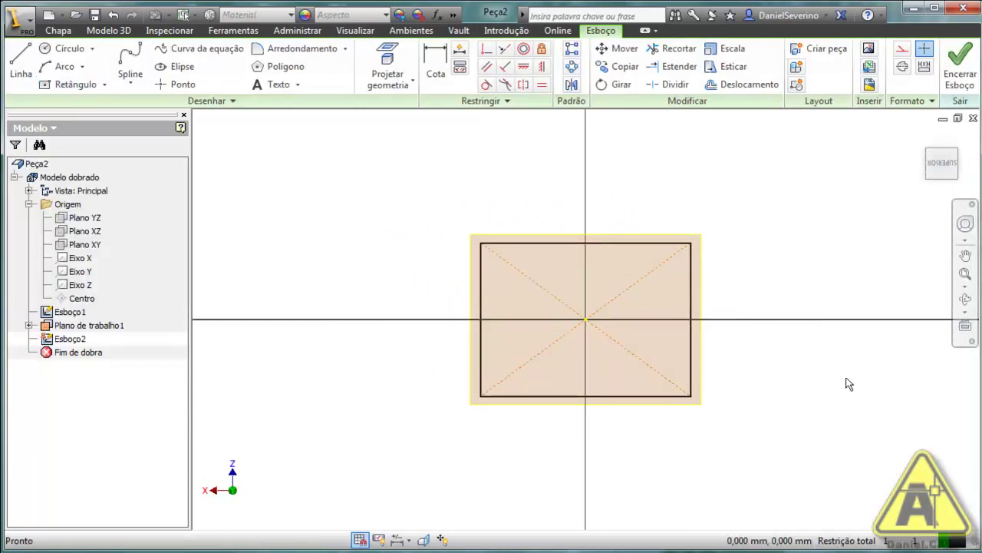
scroll(849, 386, "down", 3)
middle_click_drag(819, 381, 857, 381)
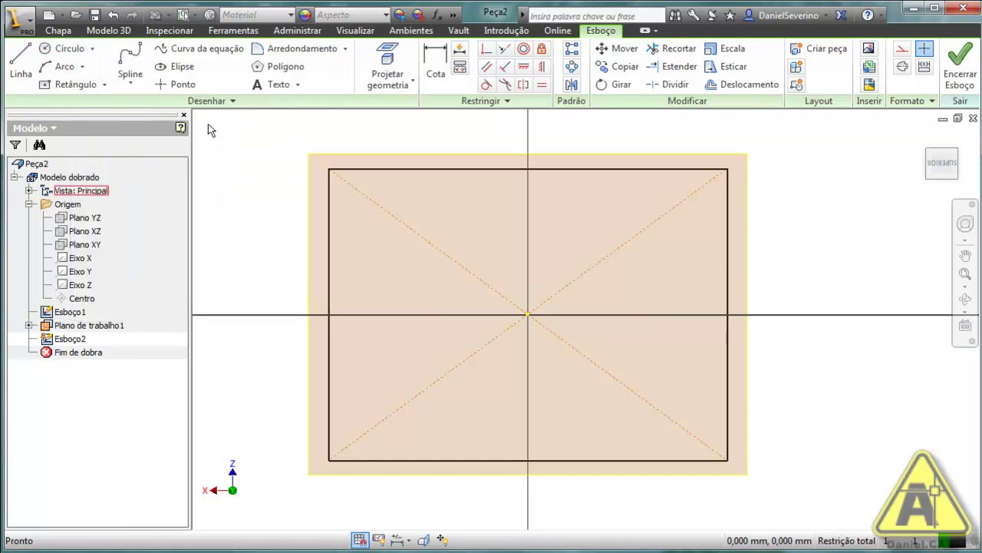
left_click(68, 49)
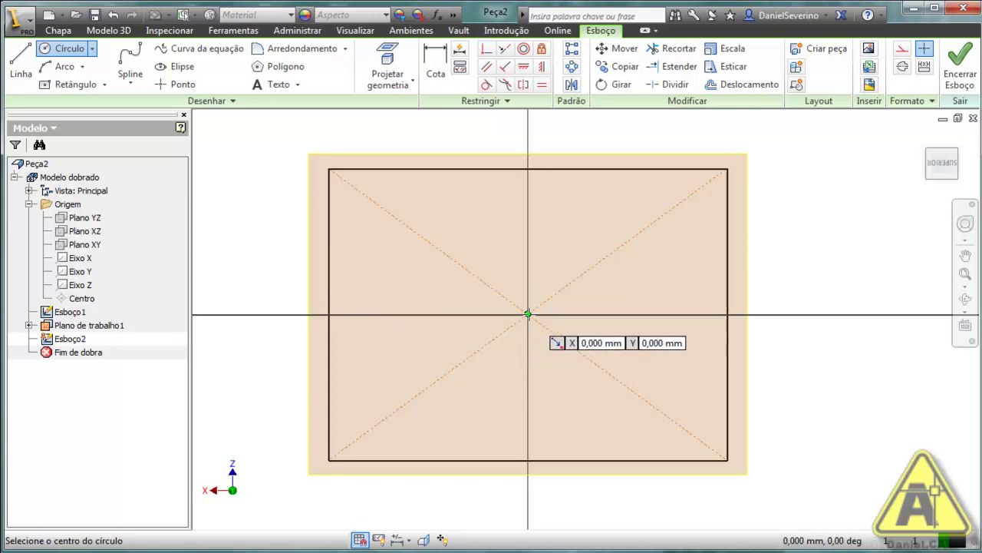
left_click(528, 314)
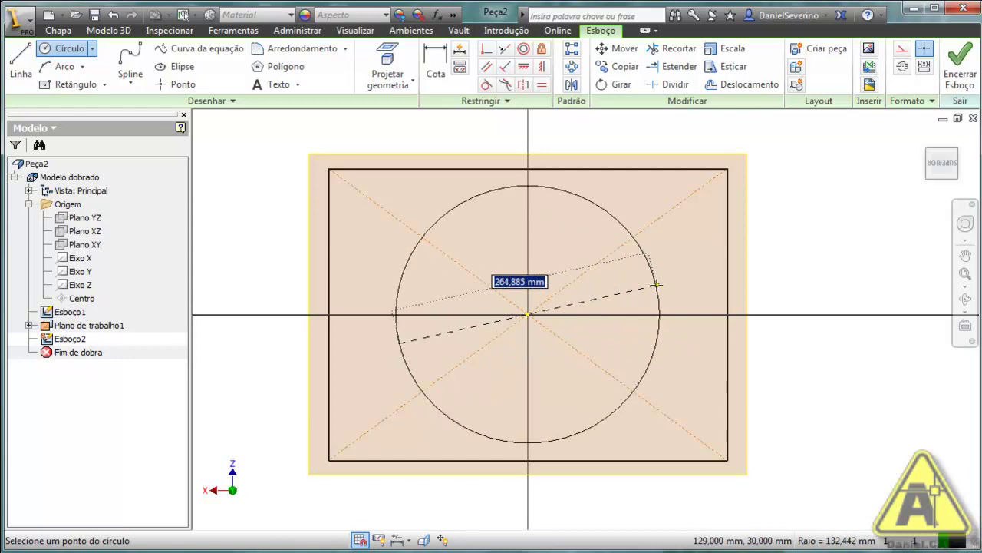
type("250")
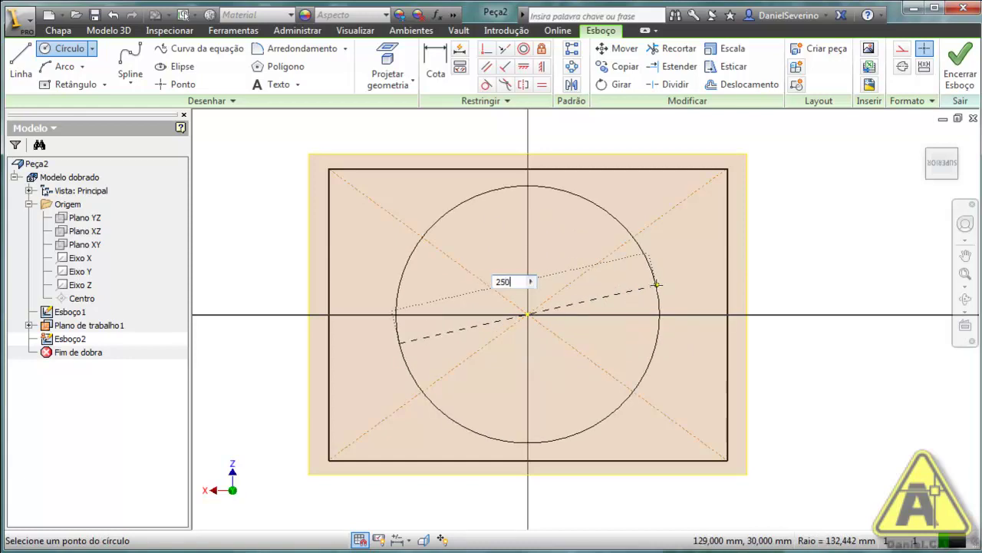
key("Return")
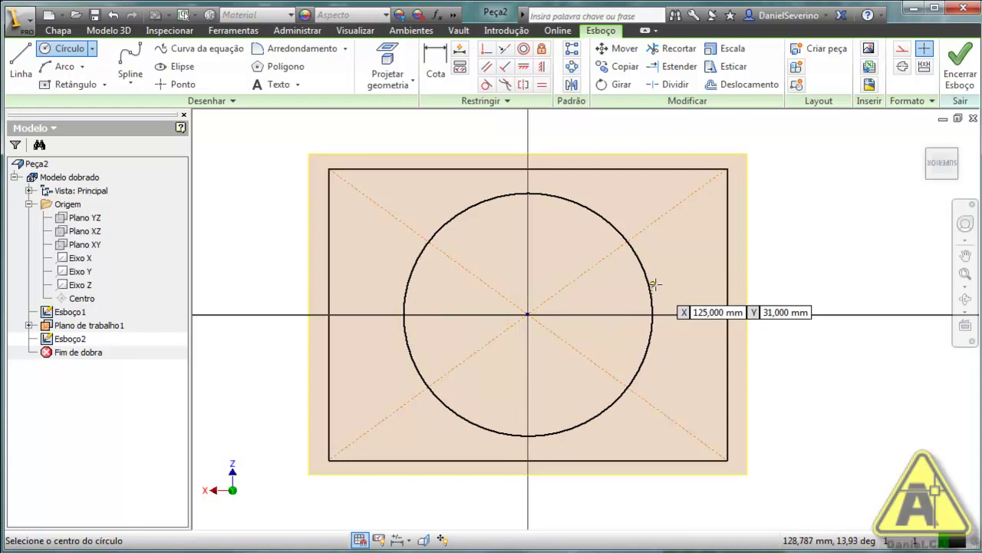
left_click(963, 68)
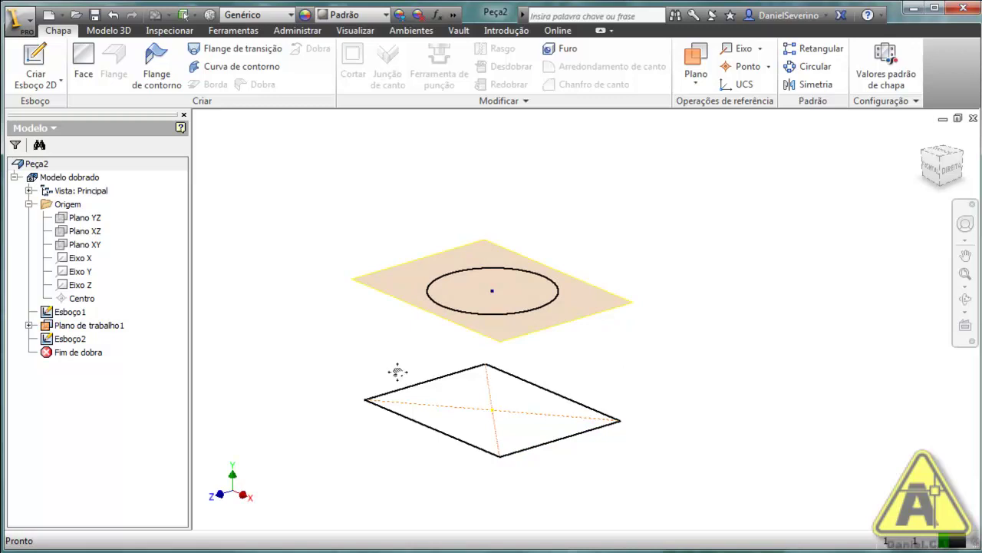
Hide the user work planes (Planos de referência do usuário) through the object visibility settings.
scroll(395, 368, "down", 2)
scroll(514, 305, "up", 3)
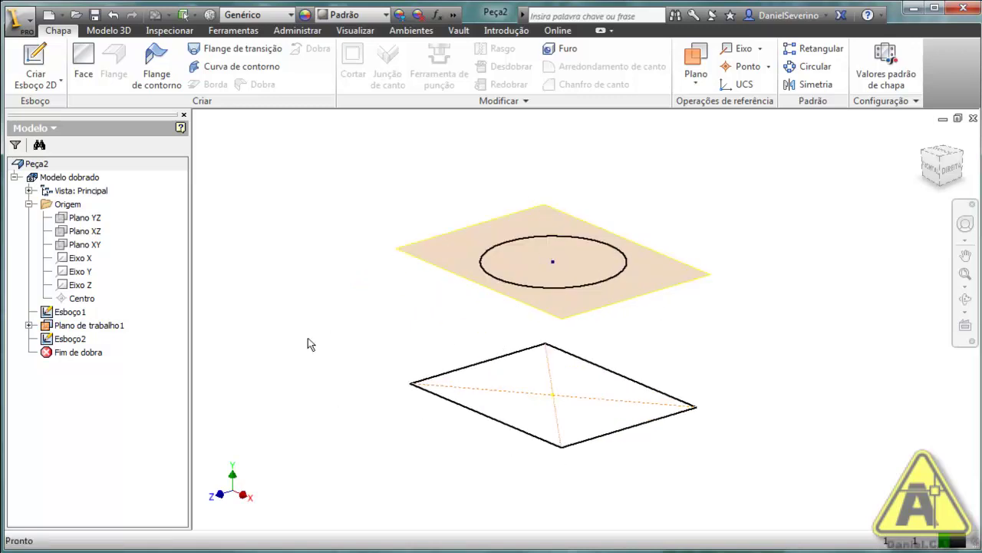
left_click(357, 31)
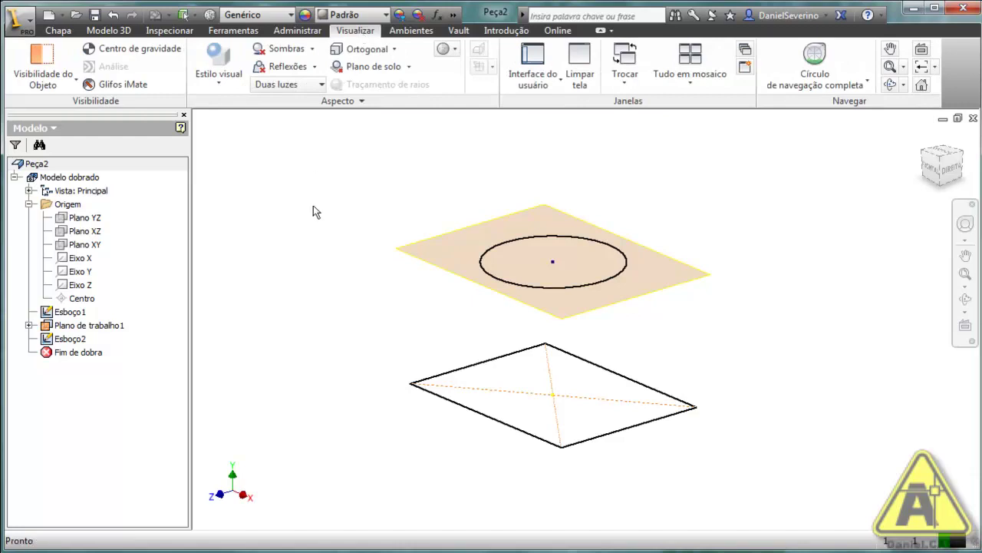
left_click(76, 84)
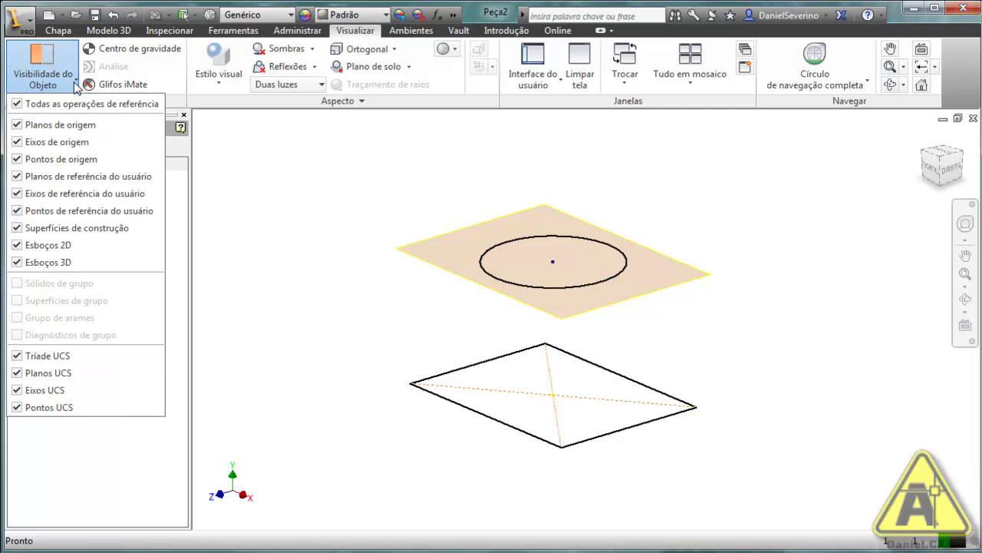
left_click(45, 177)
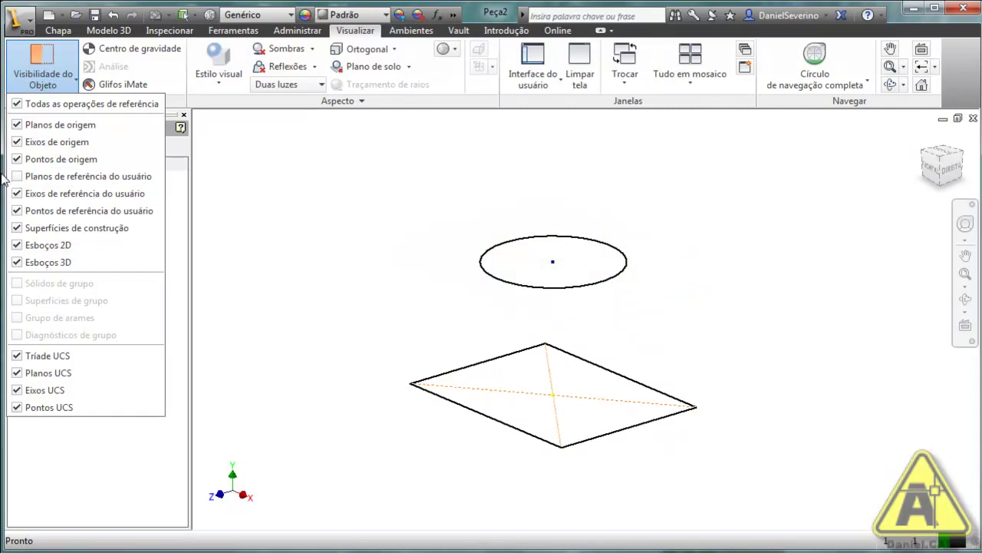
left_click(274, 216)
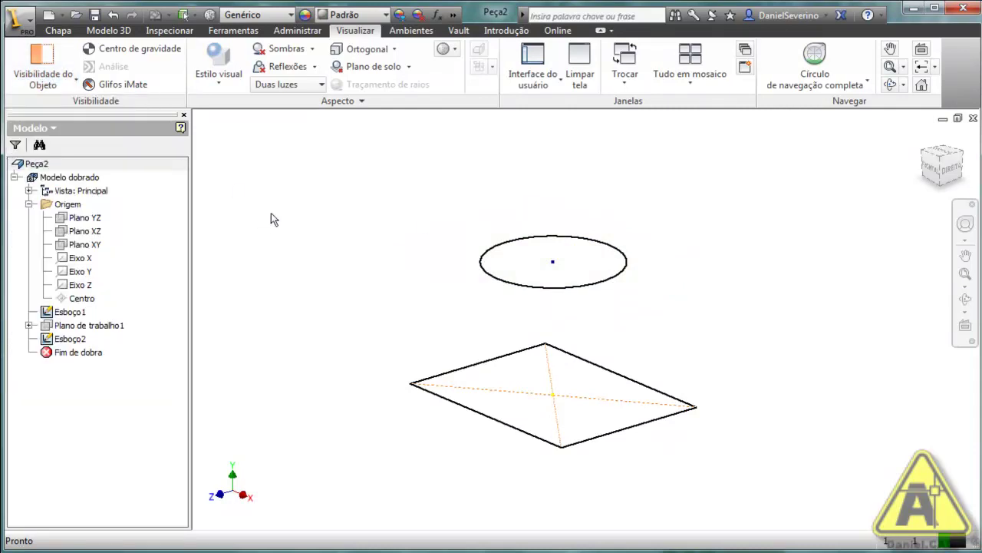
Turn off the visibility of the offset work plane Plano de trabalho1.
left_click(47, 327)
right_click(47, 327)
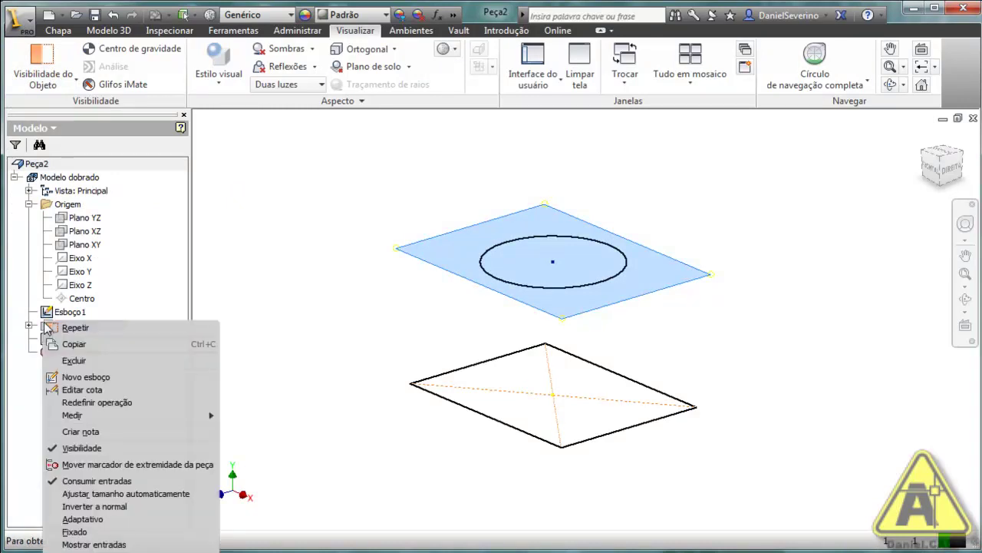
key("v")
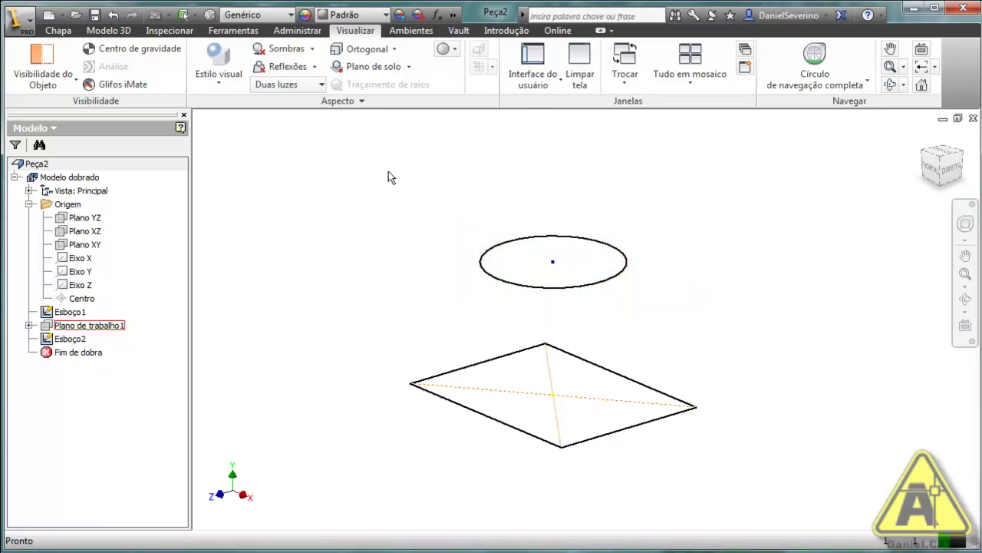
Start a transition flange (Flange de transição) with the rectangle as Perfil 1 and the circle as Perfil 2.
left_click(58, 30)
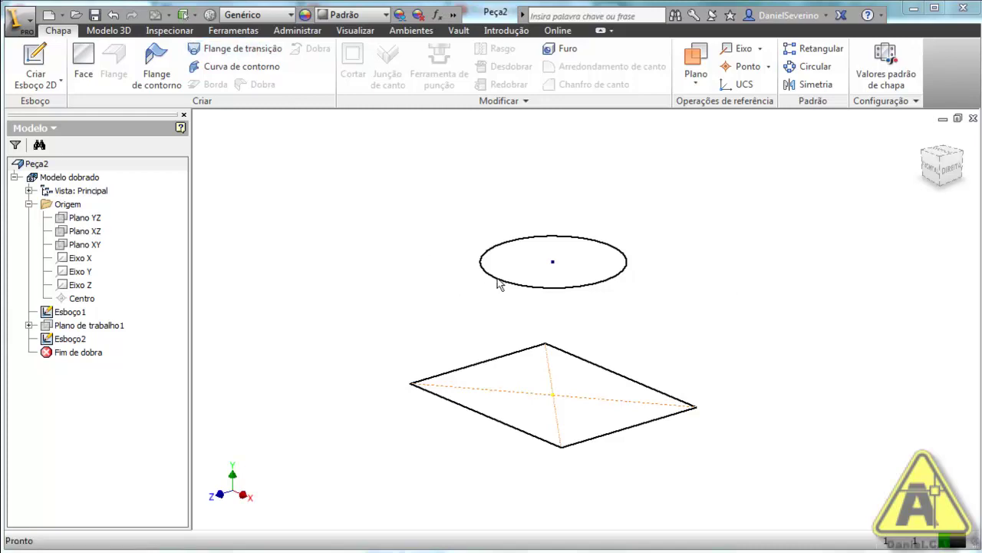
left_click(260, 54)
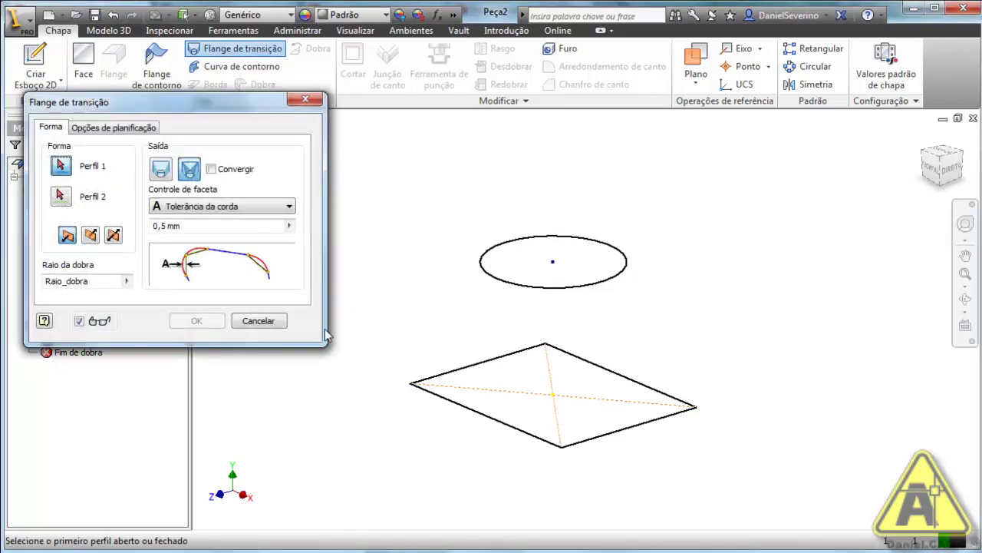
left_click_drag(206, 102, 347, 125)
middle_click_drag(568, 301, 698, 306)
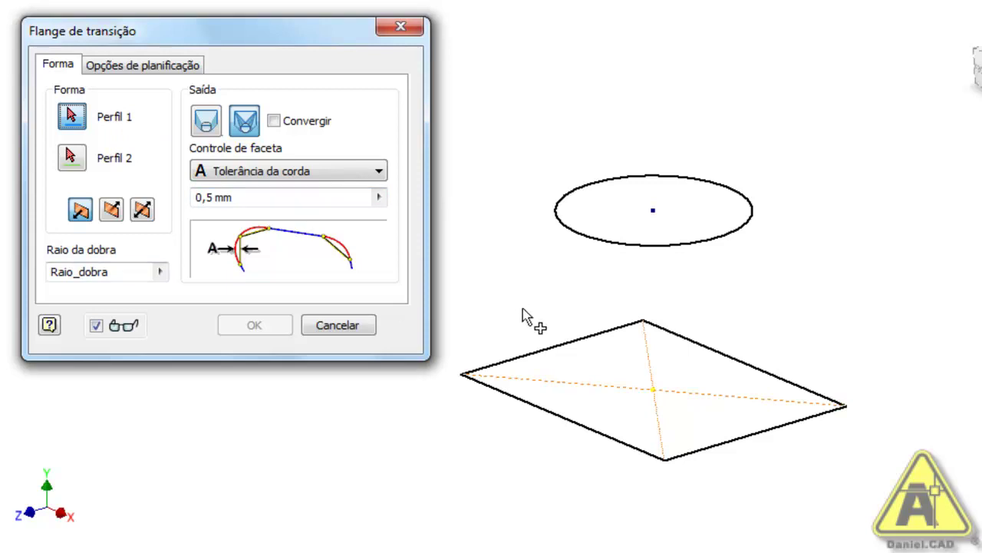
left_click(541, 354)
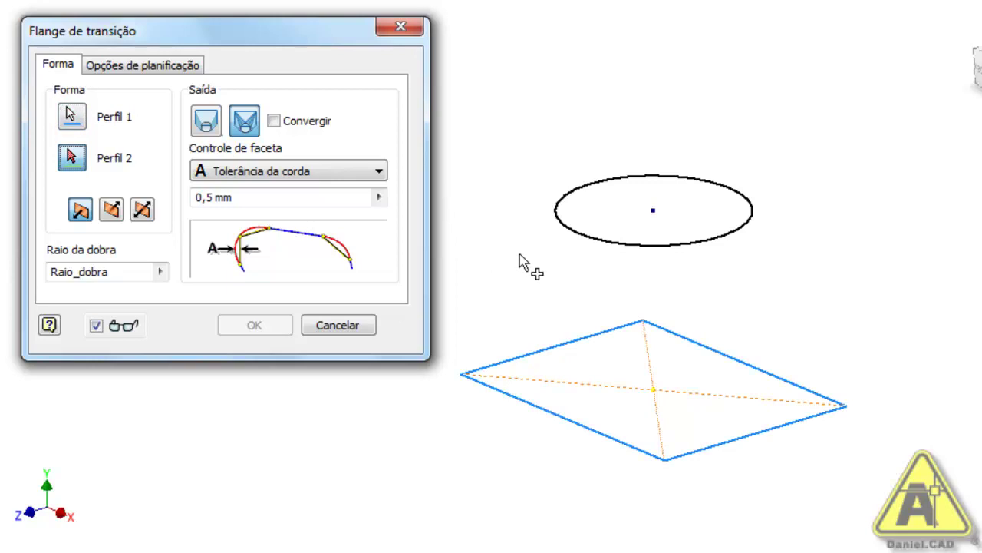
left_click(552, 215)
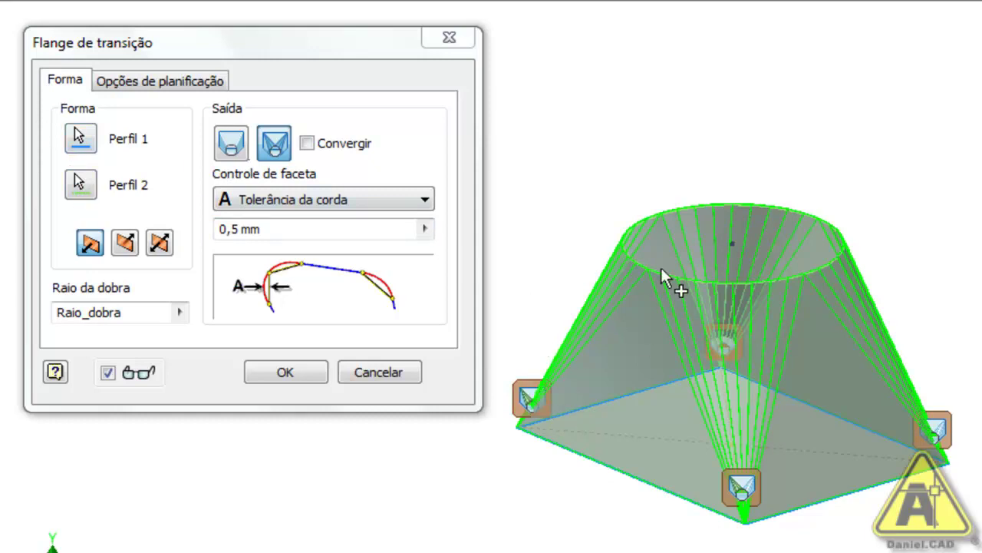
Flip the transition flange's sheet thickness to the second side option, checking it at the circular rim.
scroll(604, 232, "up", 5)
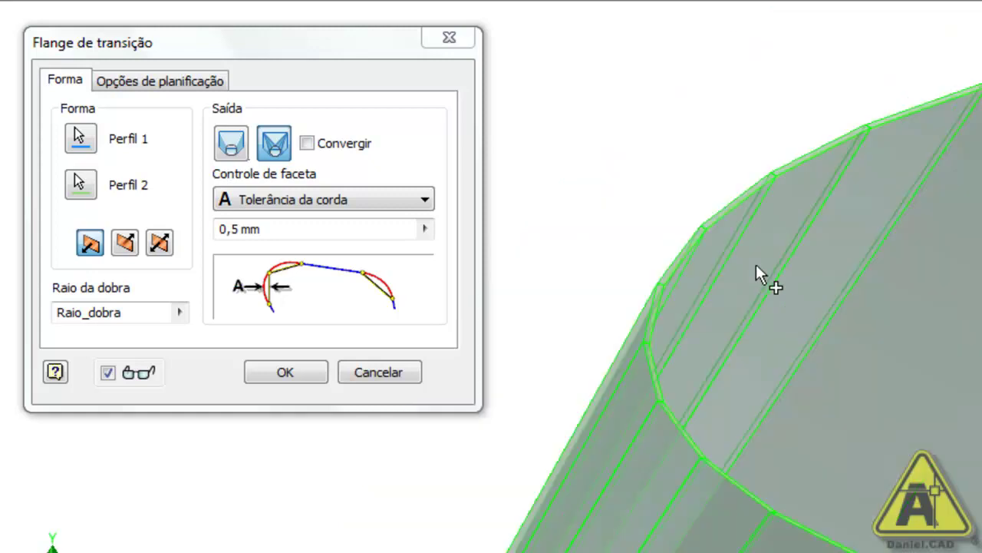
middle_click_drag(761, 278, 670, 336)
scroll(674, 280, "up", 6)
middle_click_drag(625, 179, 740, 209)
scroll(741, 209, "up", 1)
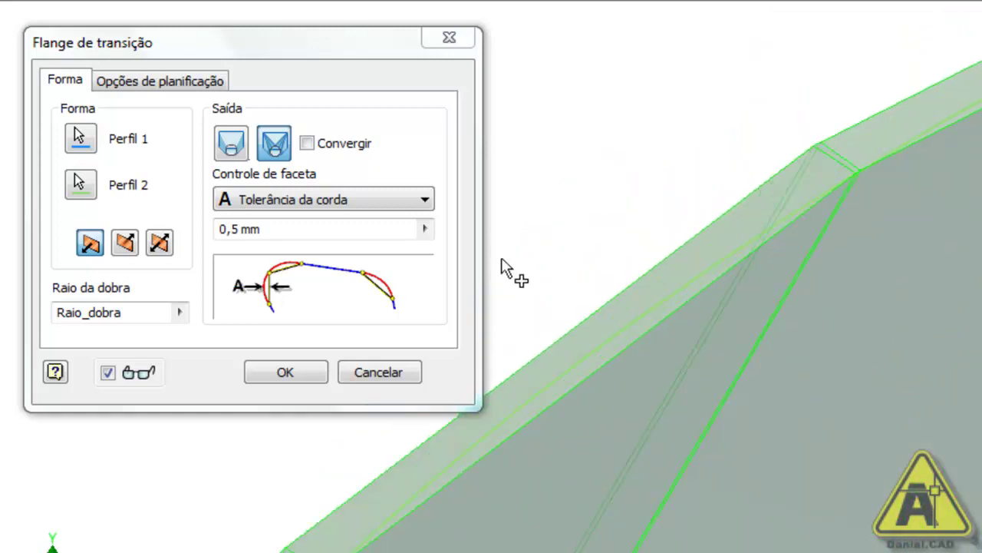
left_click(88, 244)
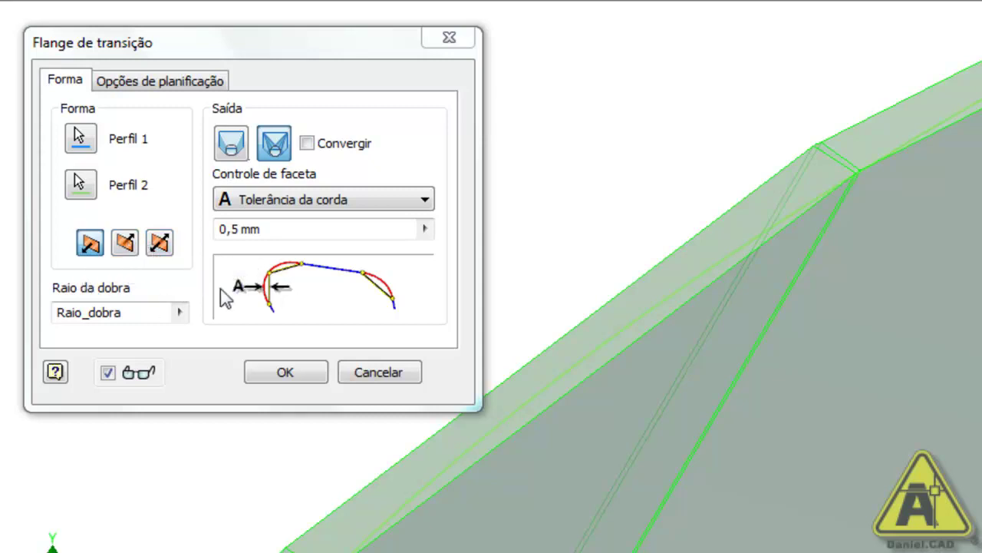
left_click(124, 242)
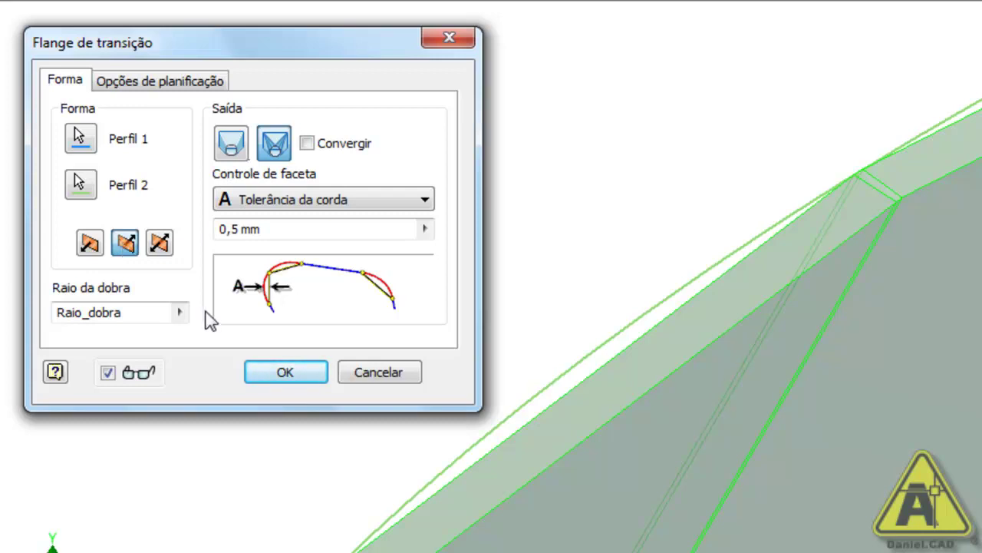
Compare the thickness sides at the rectangle's corner by switching to the first side option and back to the second.
scroll(640, 259, "down", 5)
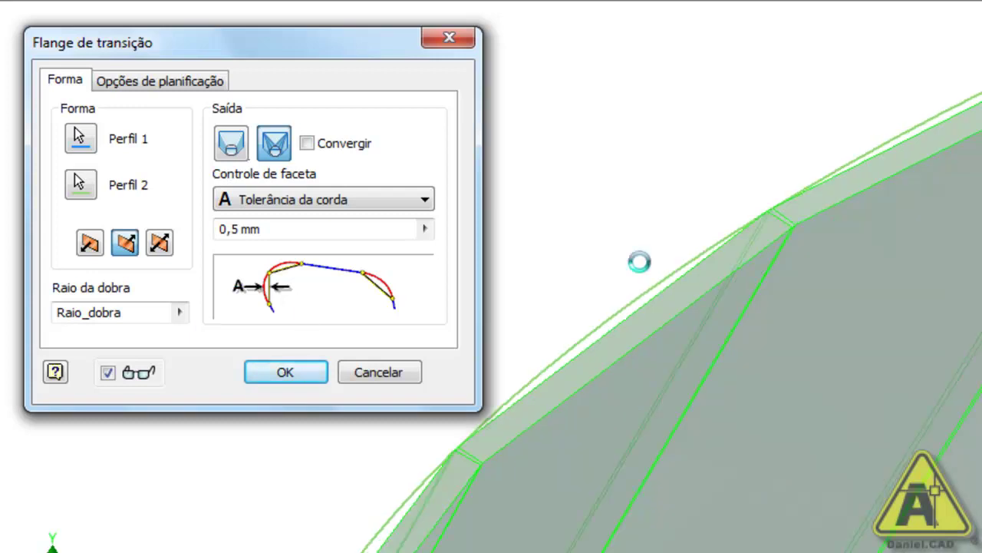
scroll(568, 415, "up", 6)
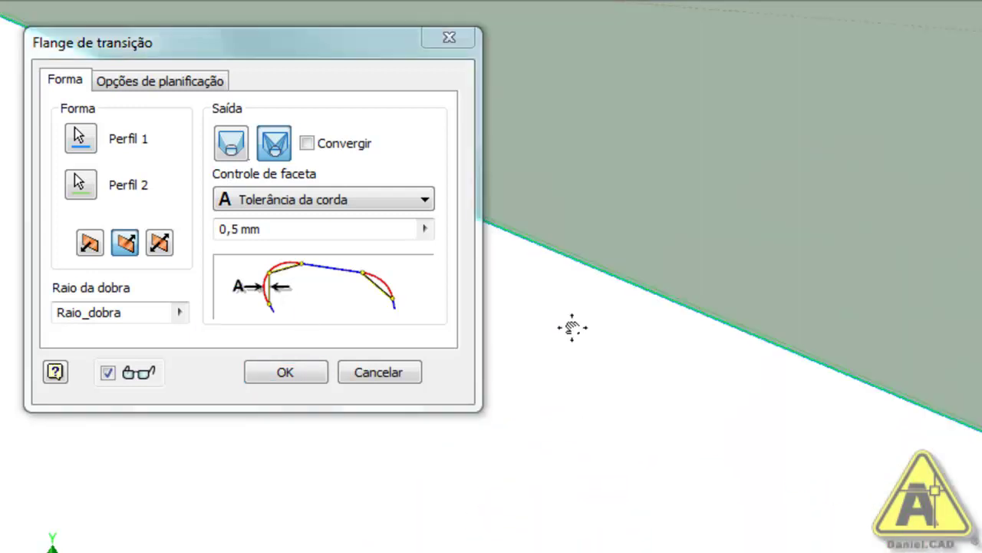
scroll(561, 418, "up", 3)
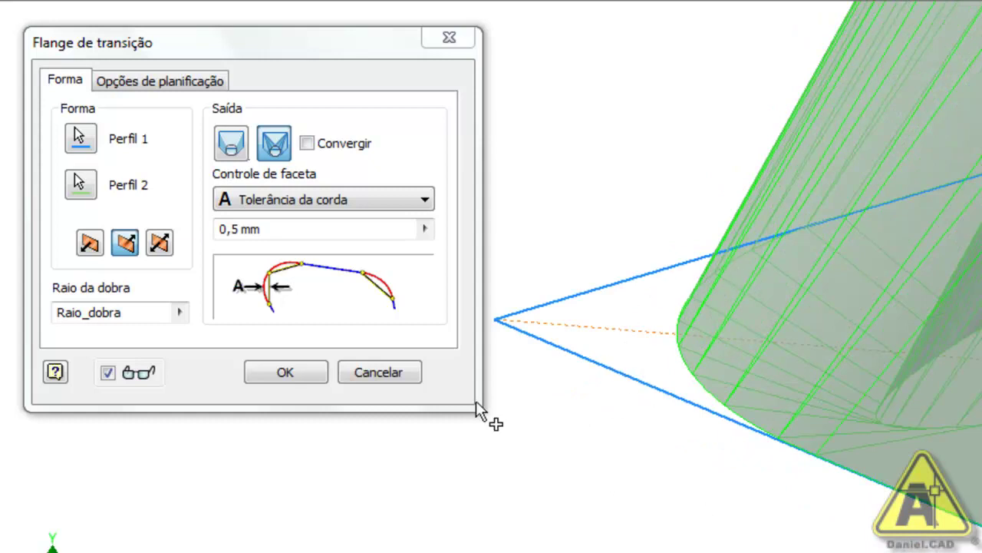
left_click(90, 243)
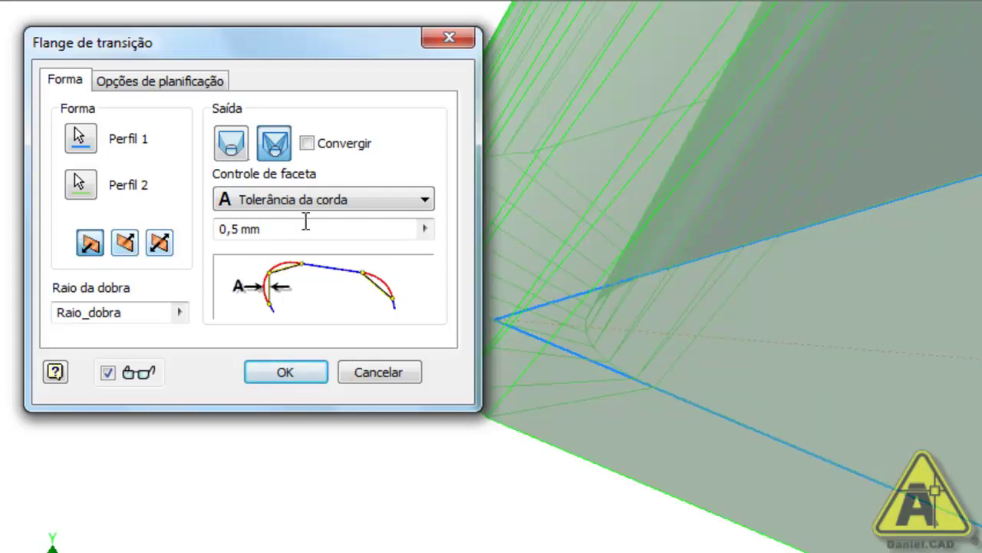
middle_click_drag(641, 321, 482, 329)
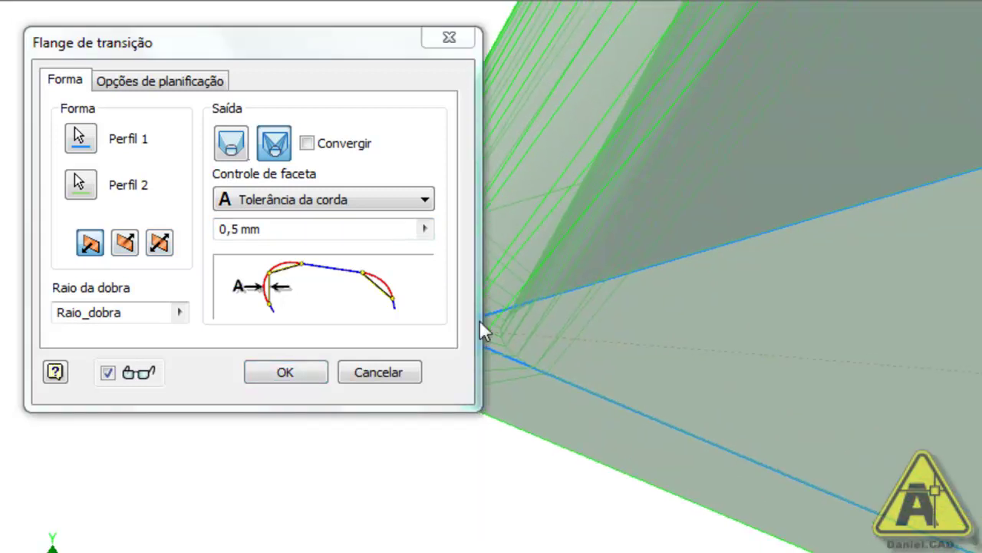
left_click(125, 243)
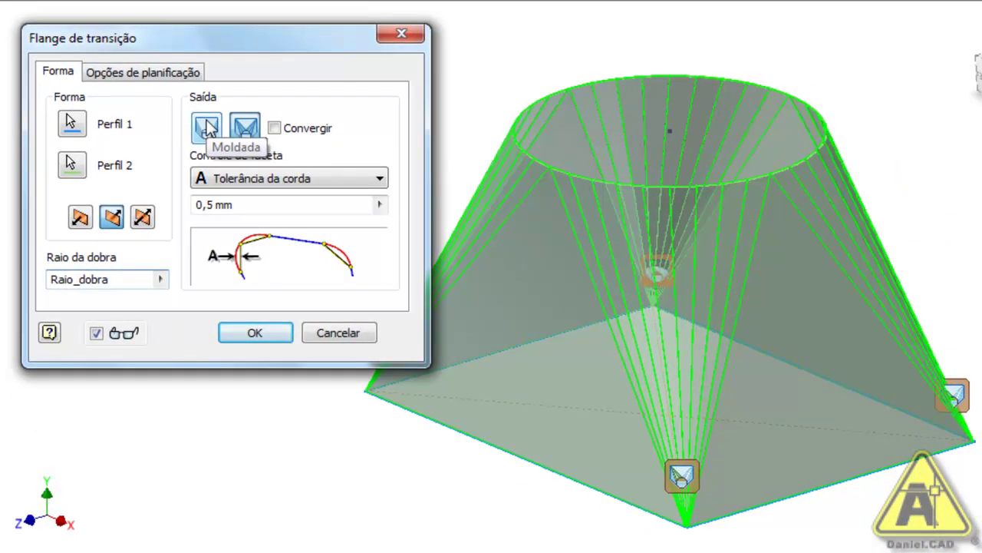
Preview the Moldada output for the transition flange and return to the faceted bend output.
left_click(207, 127)
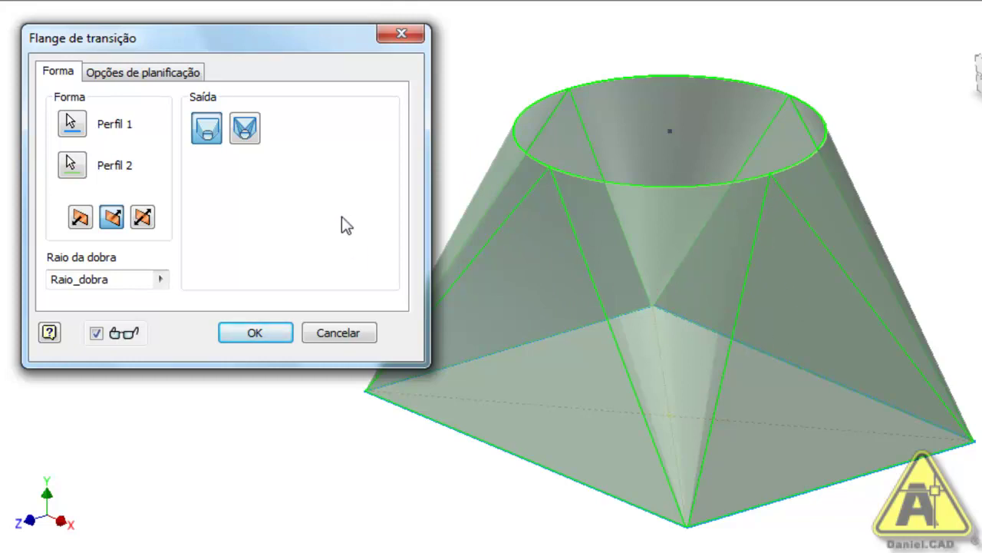
left_click(246, 129)
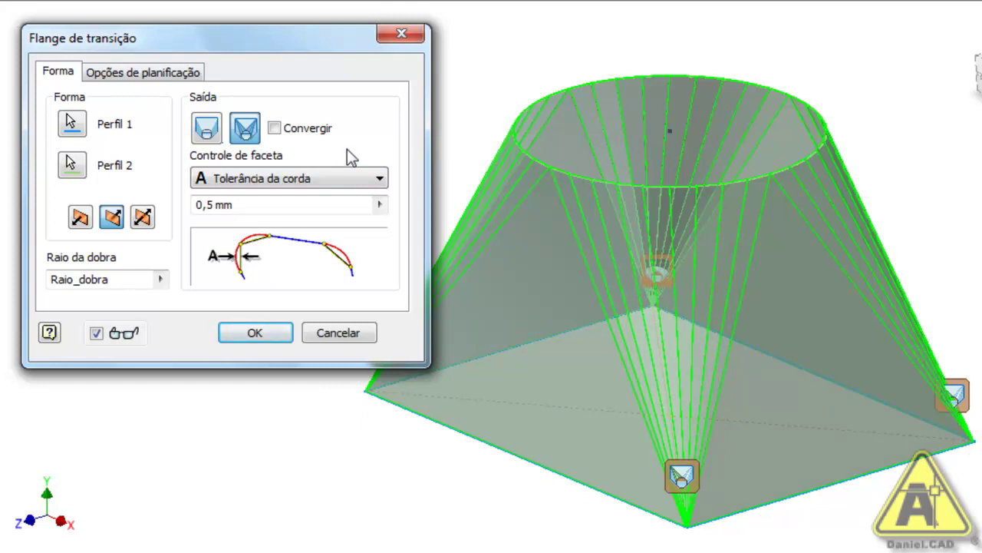
left_click(275, 128)
Review the facet control options, keep Tolerância da corda and set the chord tolerance to 5 mm.
left_click(313, 185)
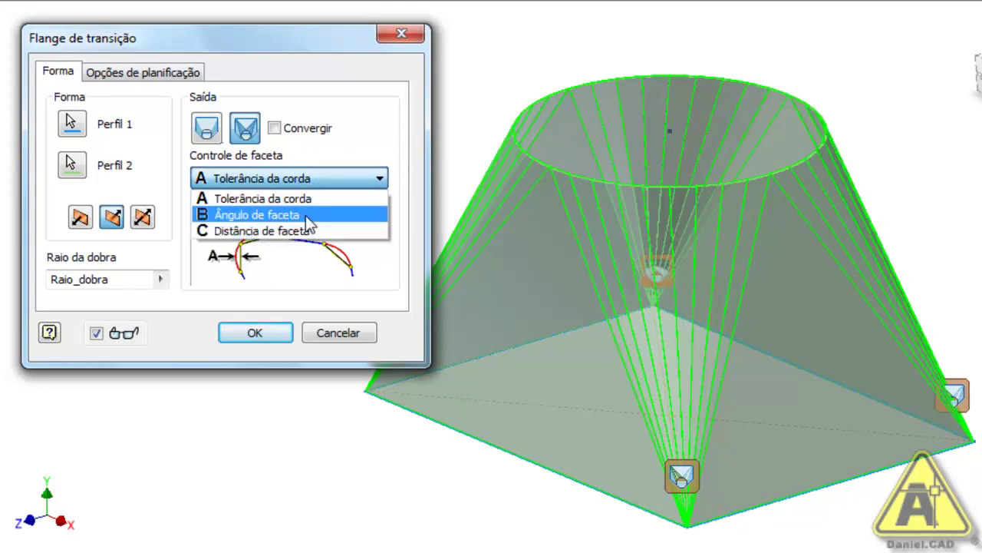
left_click(347, 155)
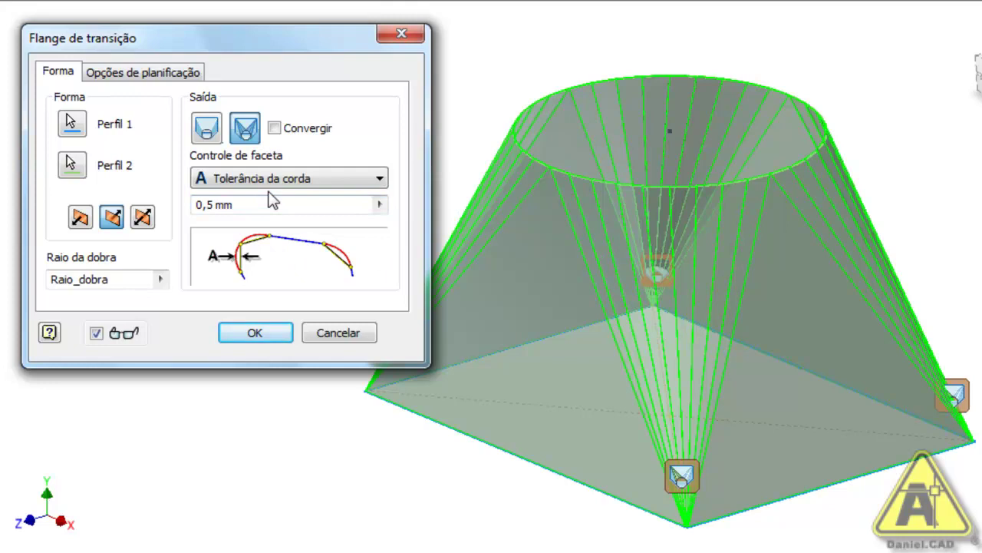
left_click_drag(249, 205, 193, 206)
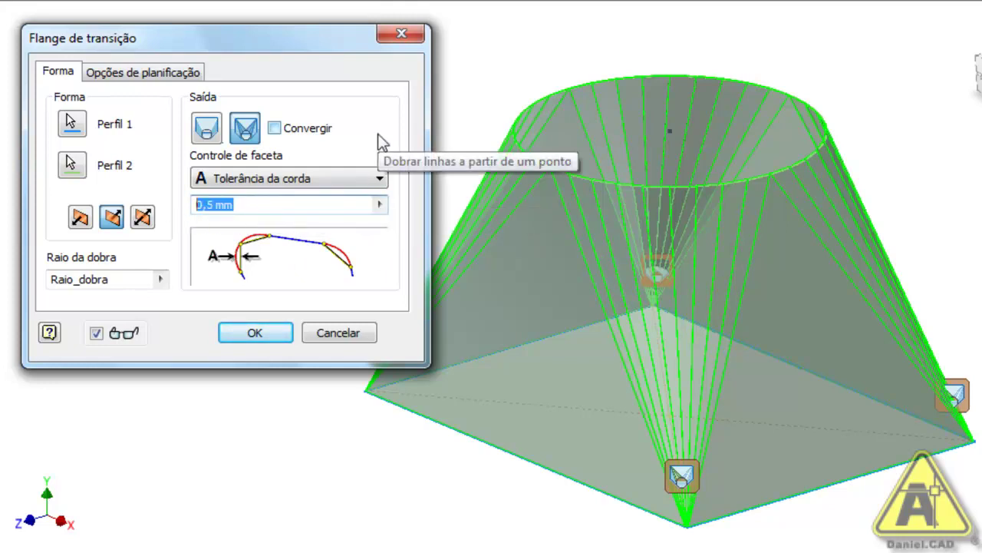
type("5")
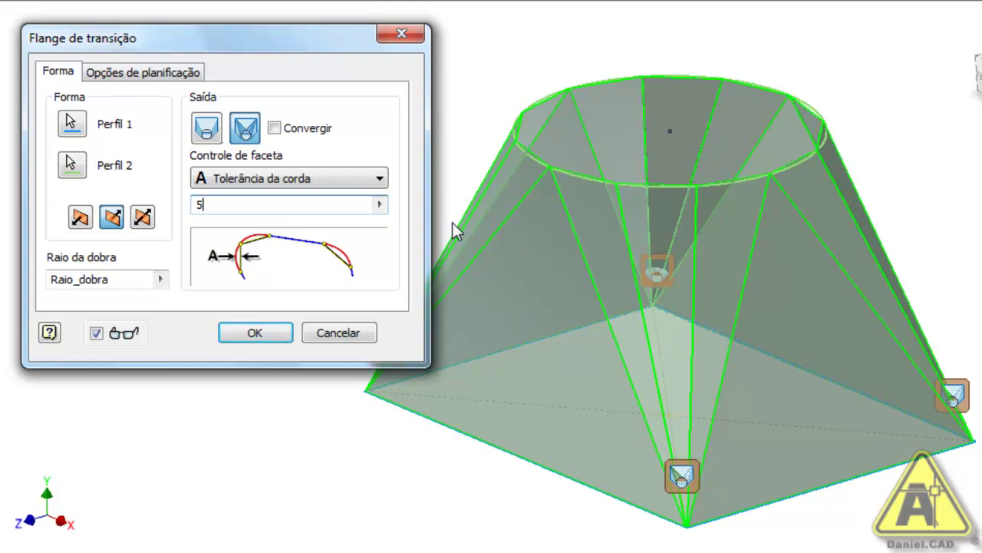
Switch the facet control to Ângulo de faceta and try facet angles of 30 and 5 degrees.
left_click(304, 178)
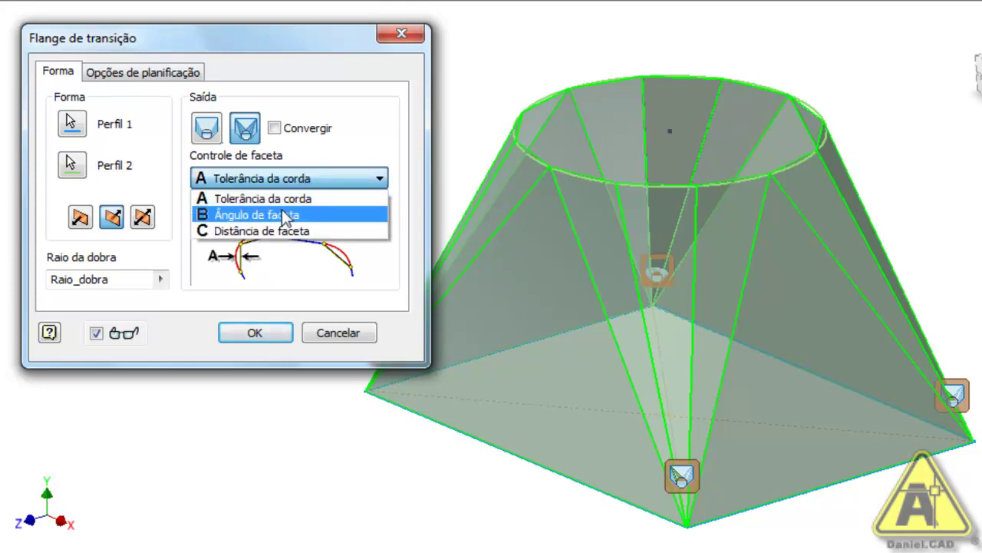
left_click(285, 216)
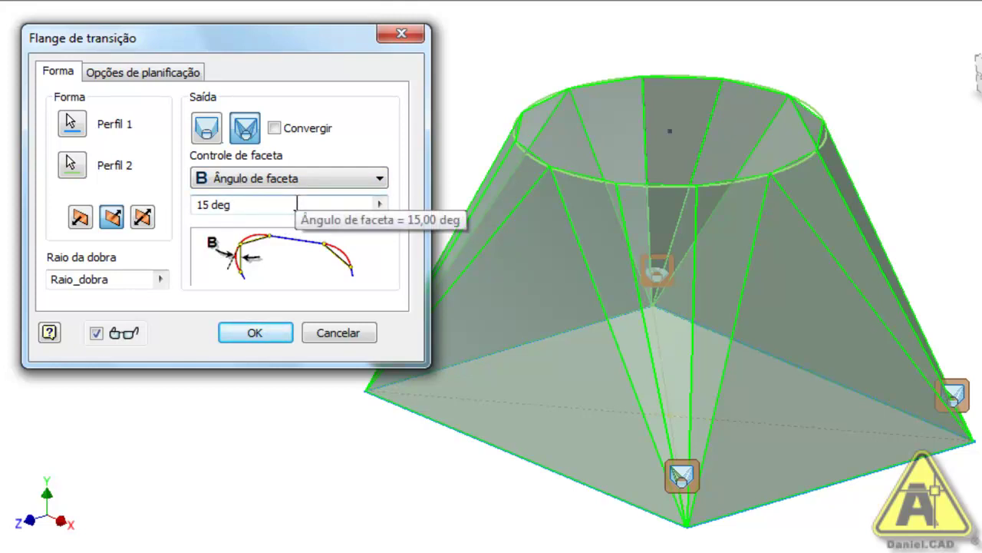
left_click(297, 204)
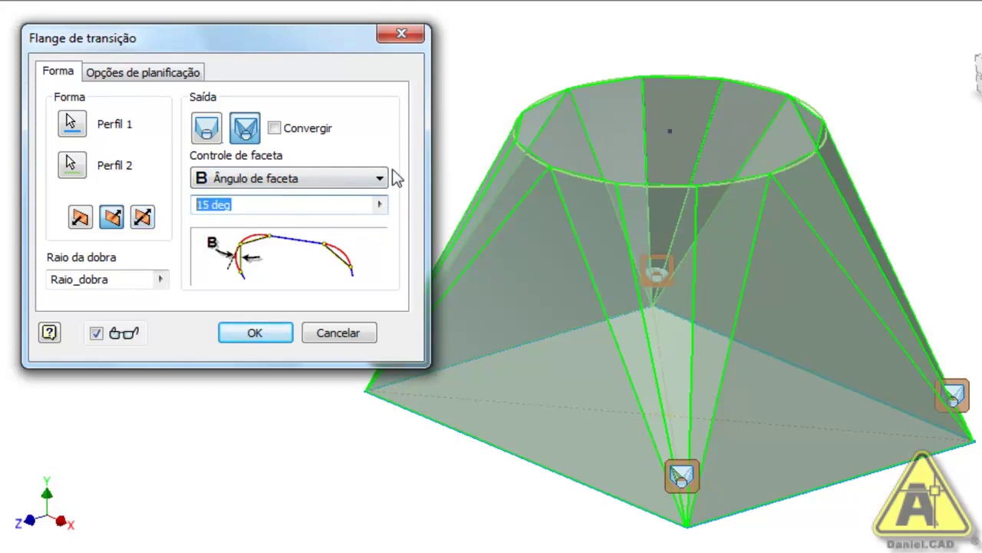
type("30")
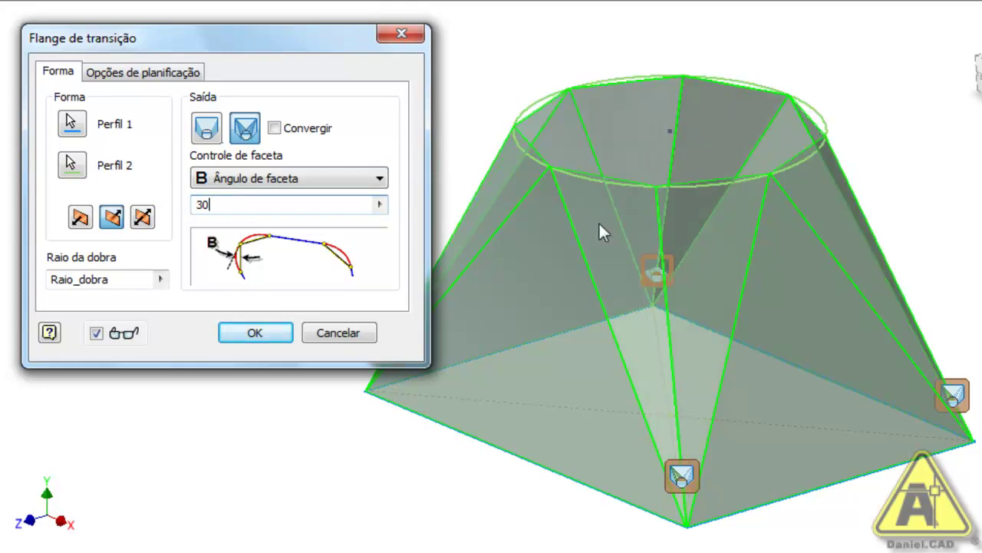
double_click(272, 205)
type("5")
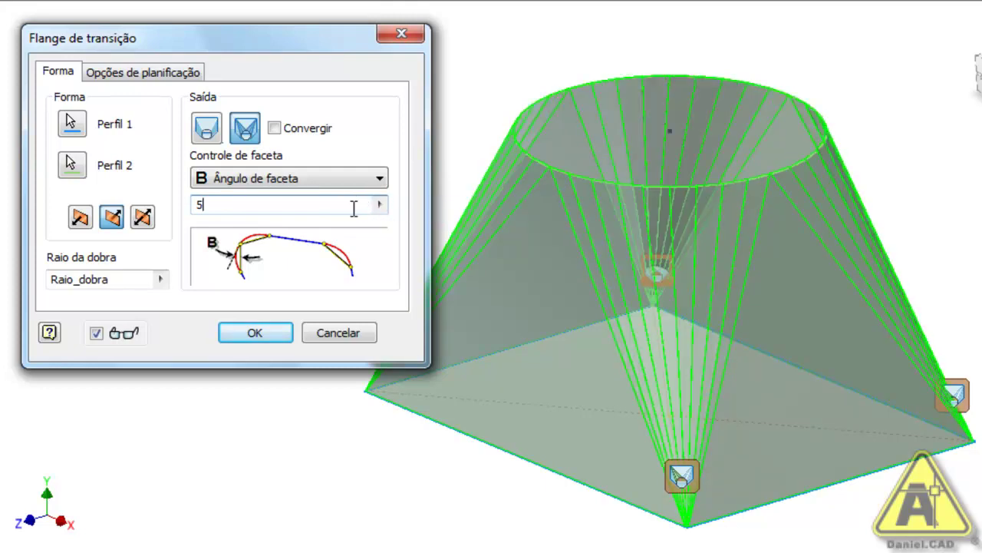
Switch the facet control to Distância de faceta and try facet distances of 40 and 30 mm.
left_click(357, 179)
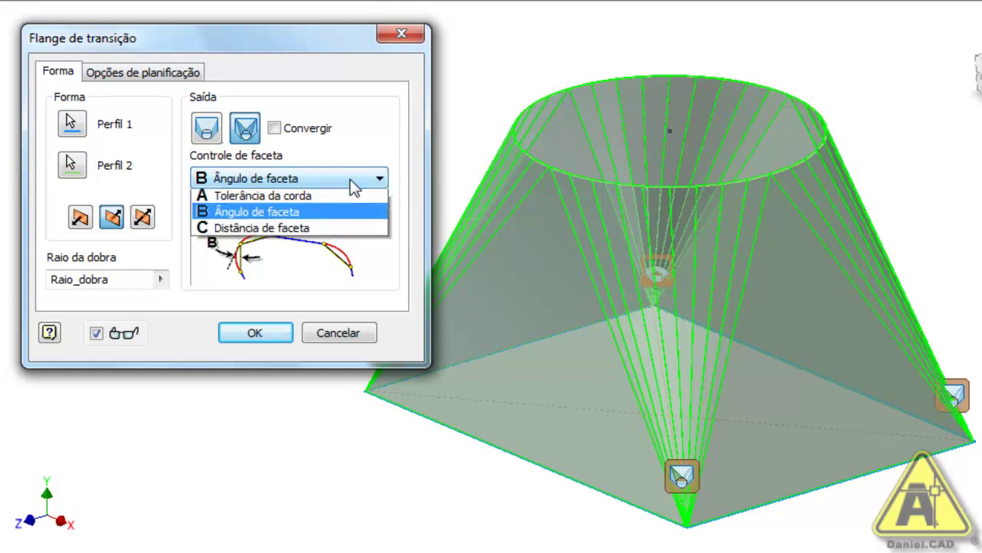
left_click(292, 231)
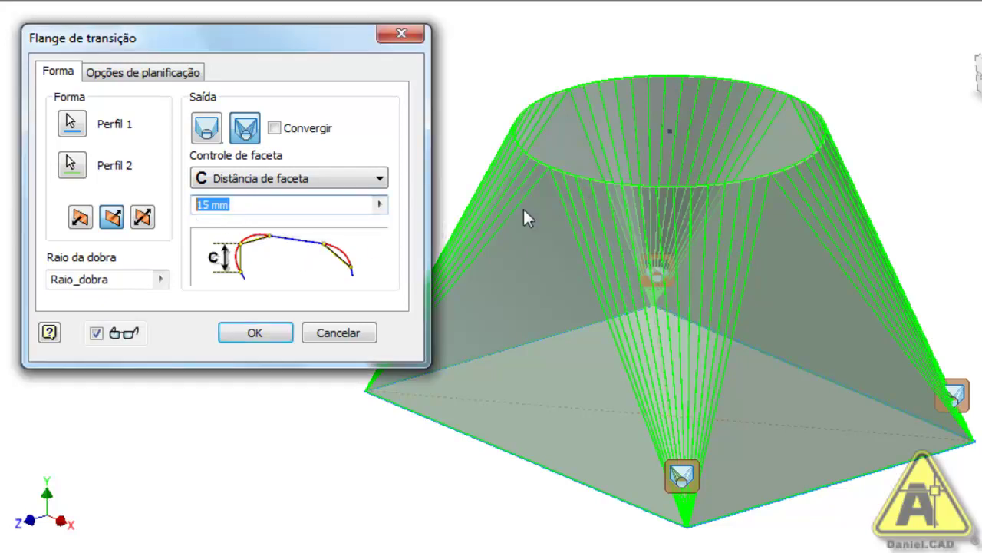
type("40")
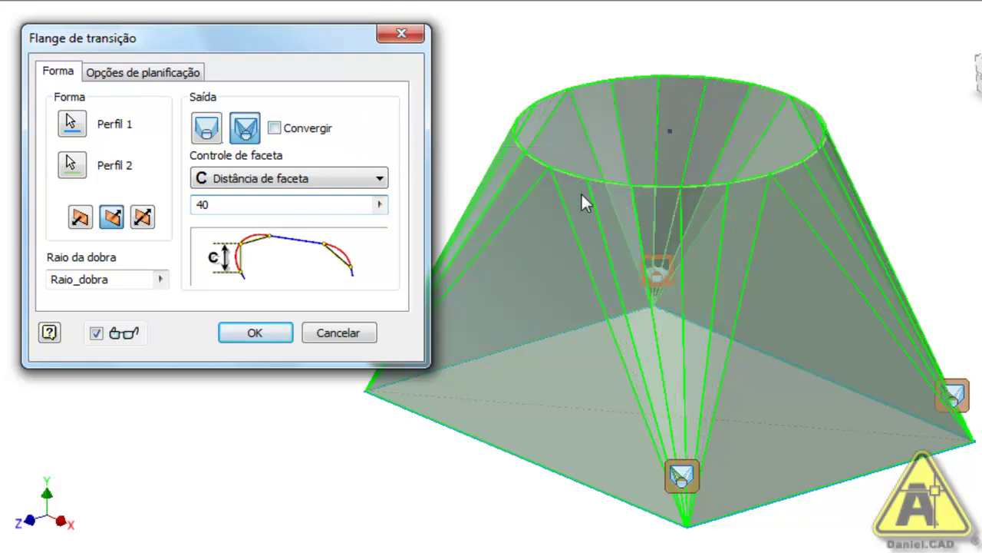
double_click(227, 201)
type("30")
Return the facet control to Tolerância da corda and set the chord tolerance to 10 mm.
left_click(379, 178)
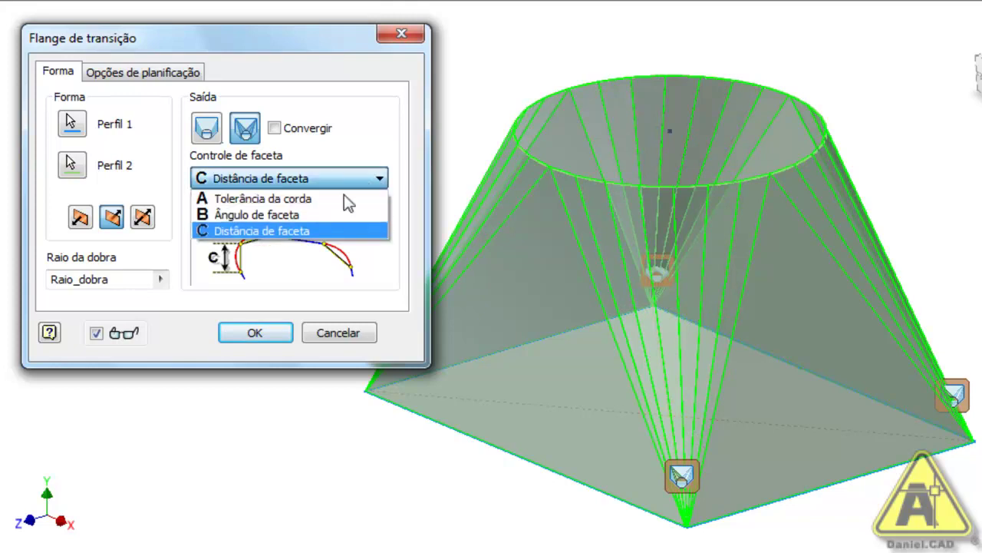
left_click(290, 200)
type("5")
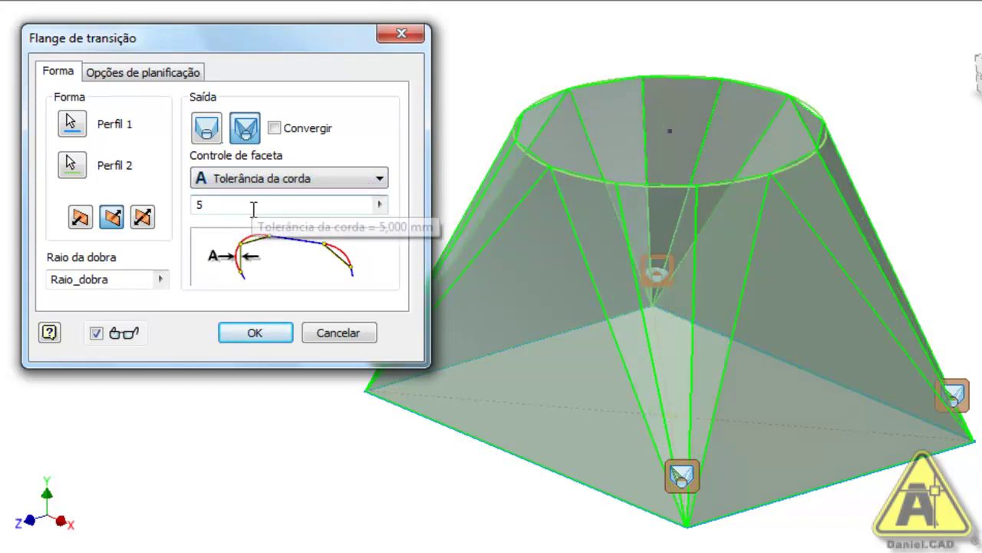
left_click_drag(213, 202, 156, 205)
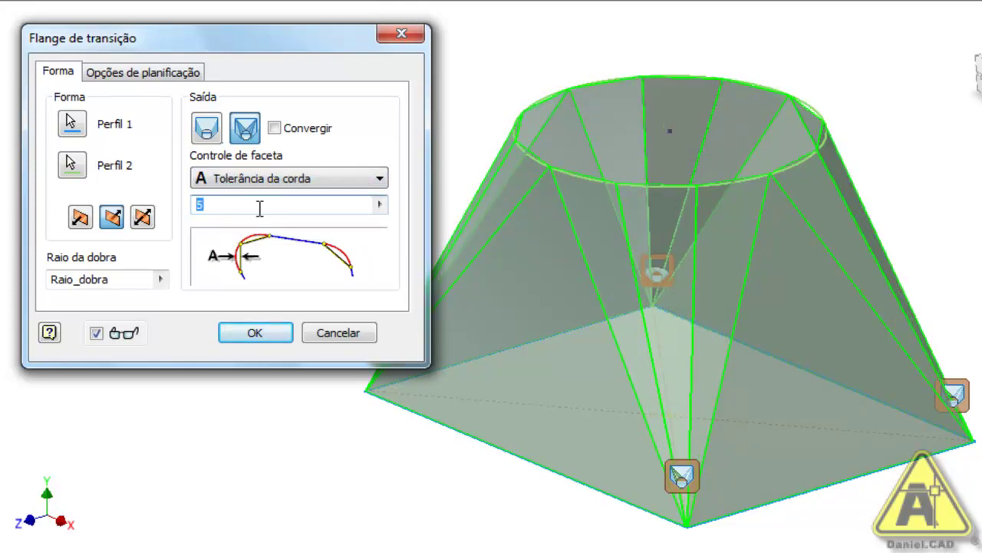
type("10")
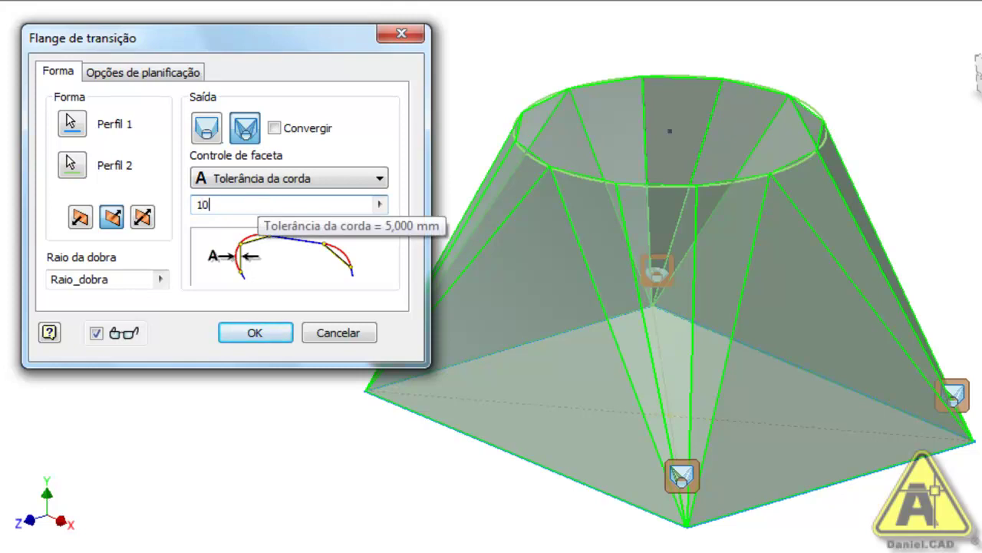
Set the chord tolerance of the transition flange to 0.8 mm.
double_click(279, 210)
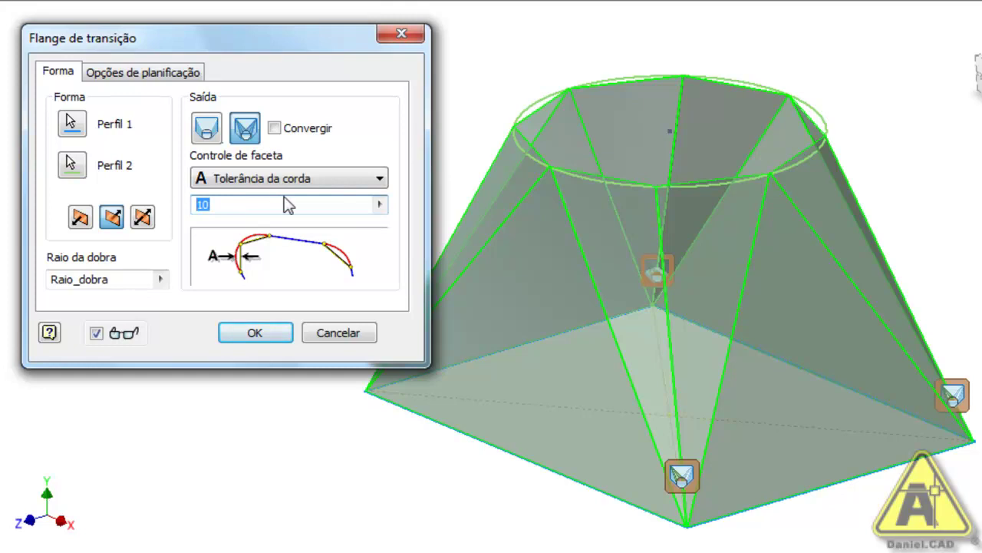
type(".8")
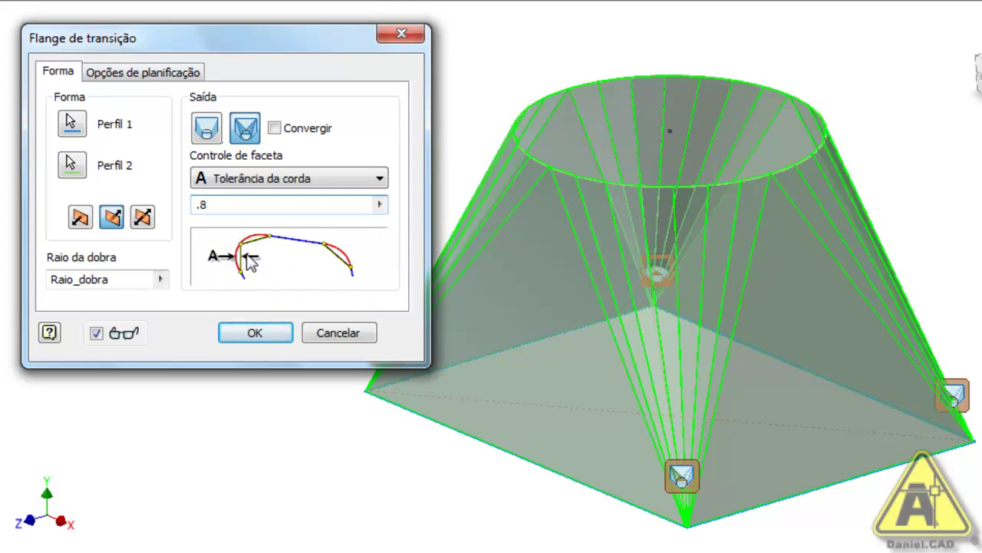
Switch the facet control to Ângulo de faceta and Distância de faceta, and return it to Tolerância da corda.
left_click(345, 181)
left_click(329, 214)
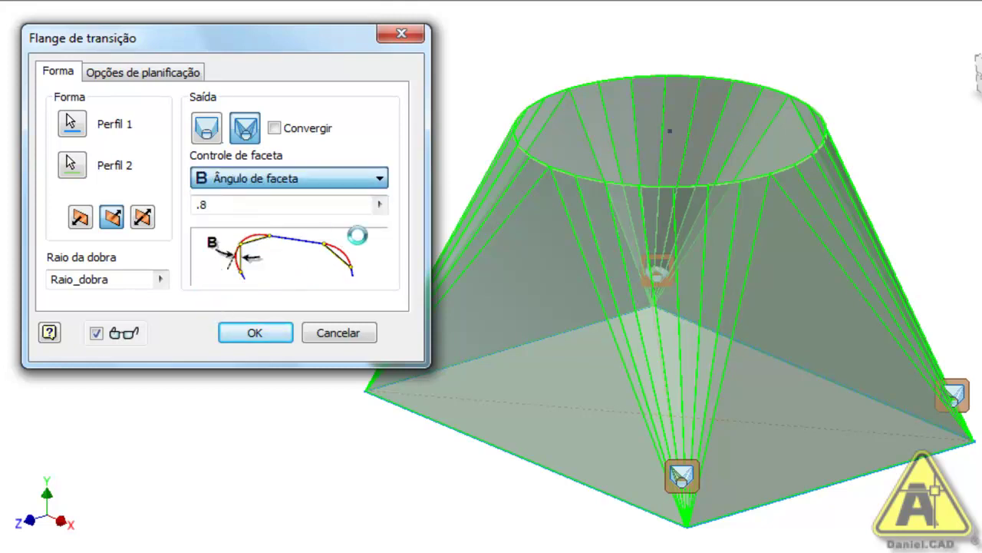
left_click(382, 182)
left_click(319, 228)
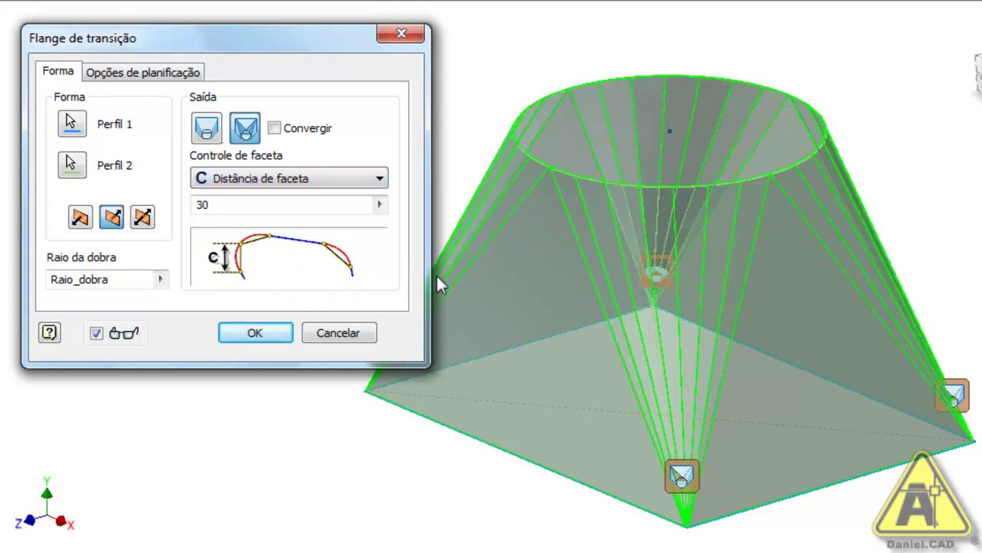
left_click(329, 178)
left_click(325, 193)
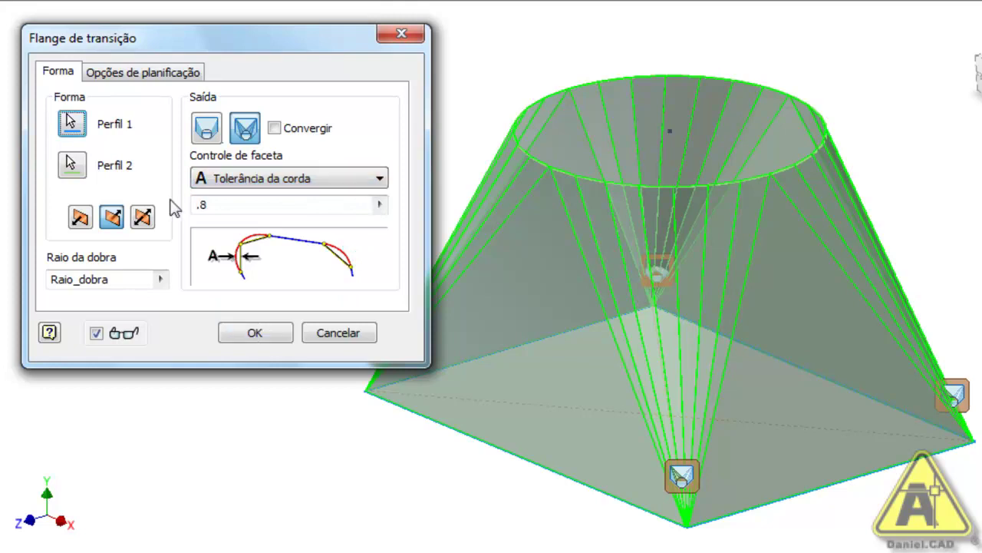
Review the unfold rule options, keep Padrão (Default_KFactor) and create the transition flange.
left_click(156, 81)
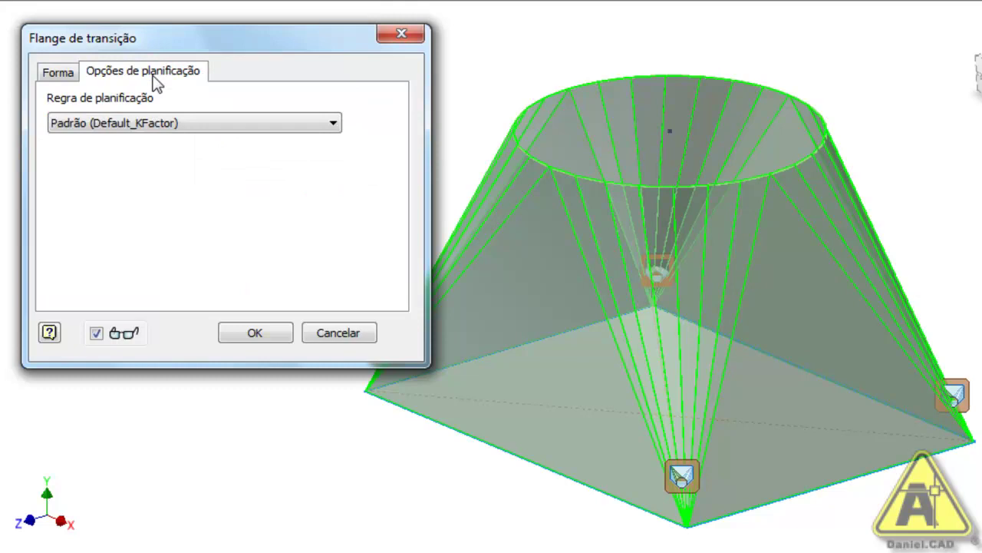
left_click(133, 126)
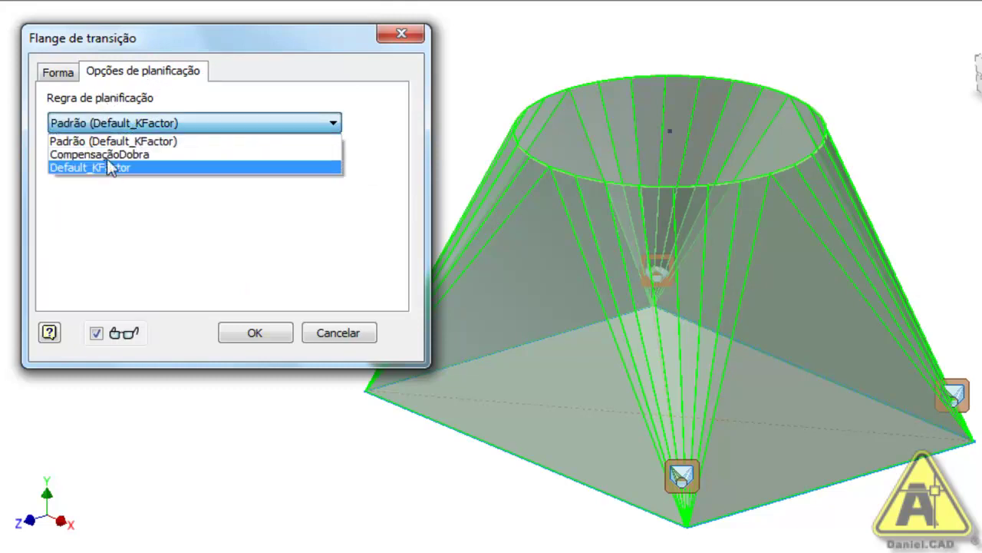
left_click(176, 217)
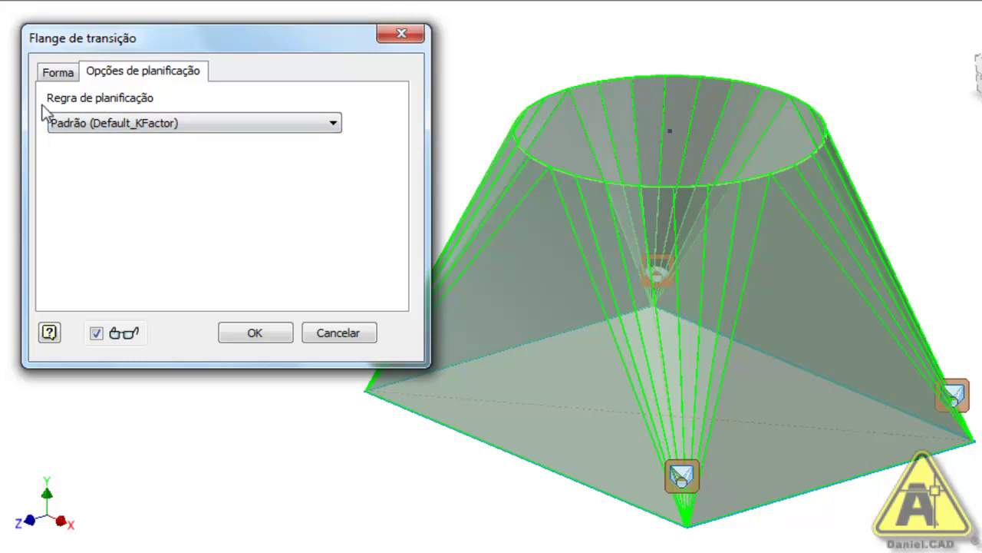
left_click(51, 72)
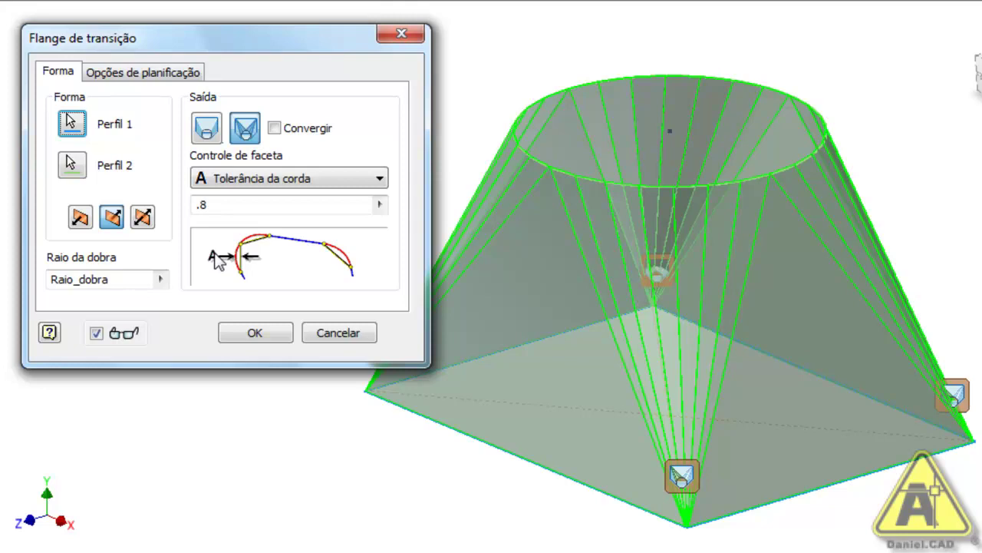
left_click(253, 334)
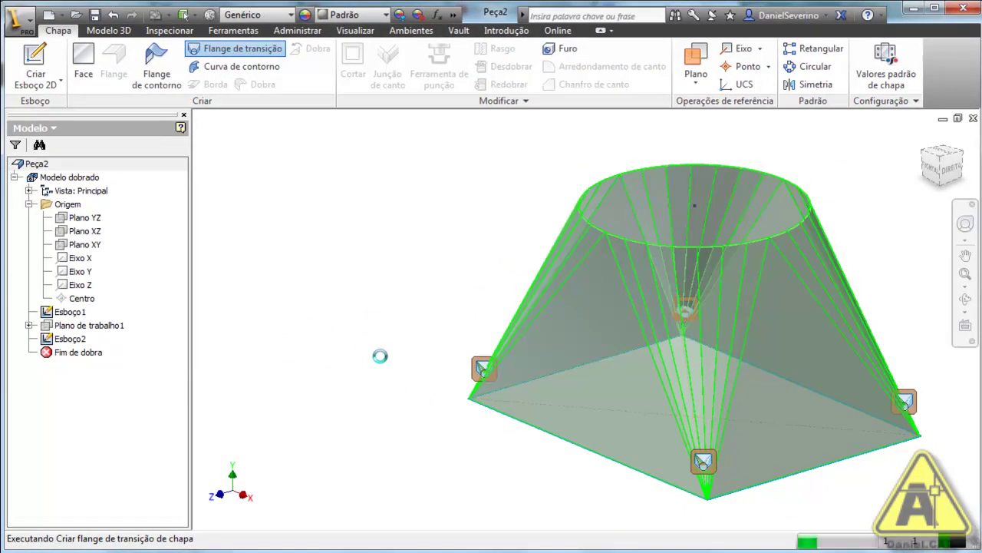
Examine the sheet thickness and the bend at a corner of the flange's rectangular base.
middle_click_drag(465, 337, 384, 138)
scroll(246, 157, "up", 5)
middle_click_drag(245, 157, 425, 193)
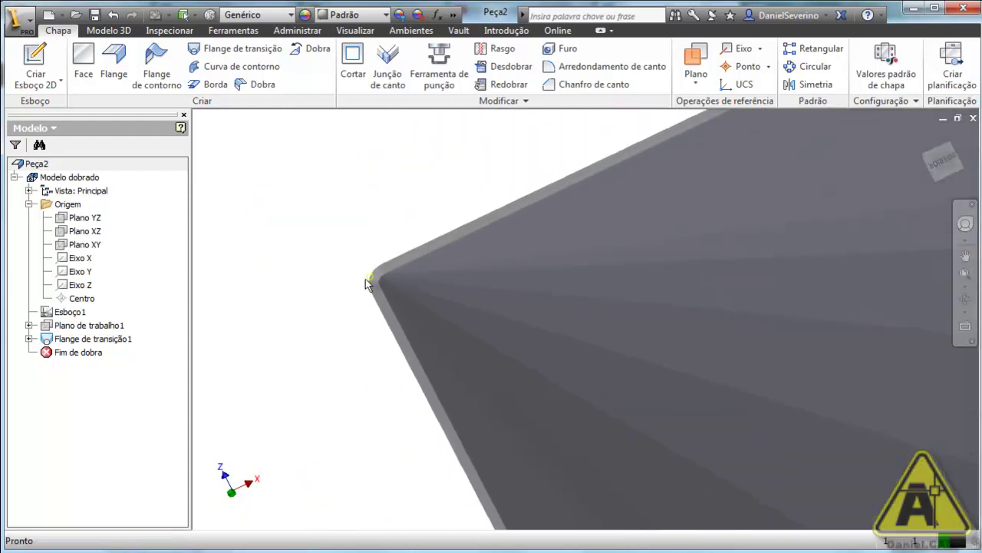
scroll(439, 229, "up", 2)
scroll(430, 308, "down", 3)
middle_click_drag(430, 309, 657, 225, "shift")
key("Escape")
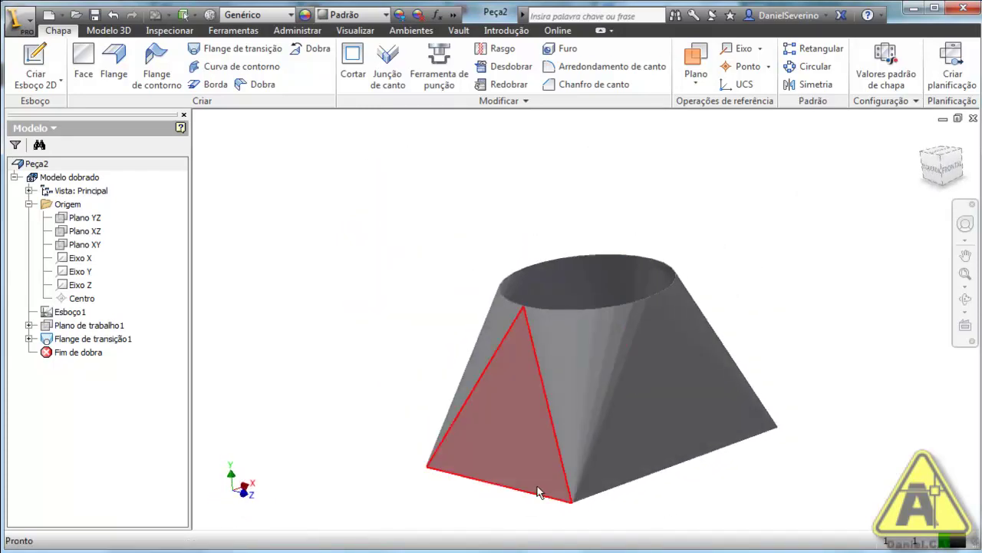
Examine the flange's facets and flat faces from several sides.
scroll(563, 487, "up", 3)
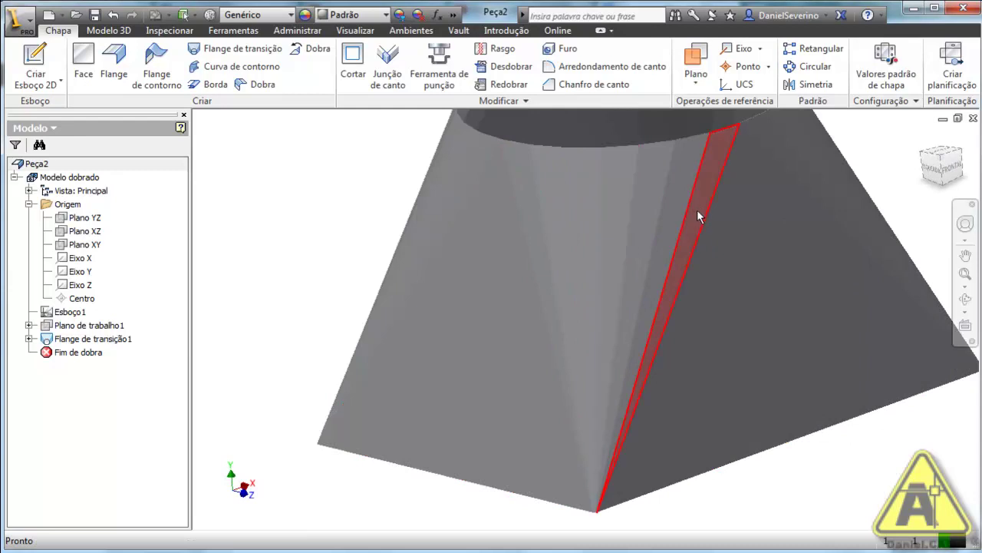
scroll(698, 212, "down", 2)
middle_click_drag(591, 278, 463, 286)
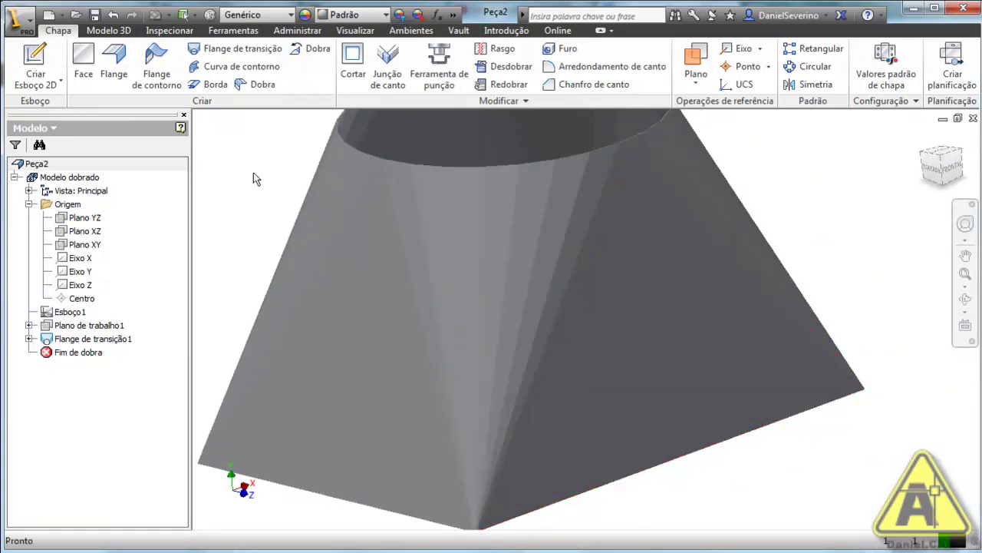
key("F6")
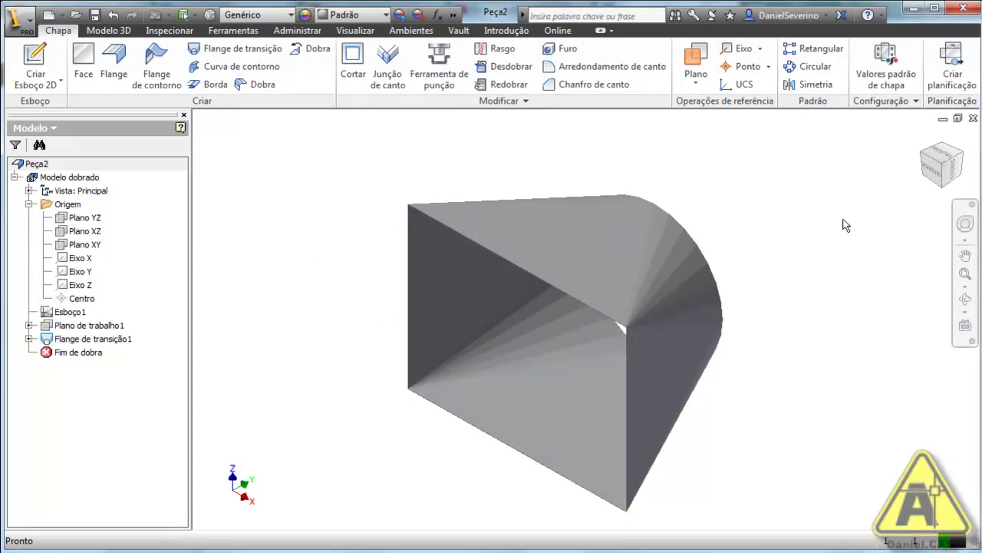
middle_click_drag(750, 276, 565, 284, "shift")
scroll(564, 272, "down", 3)
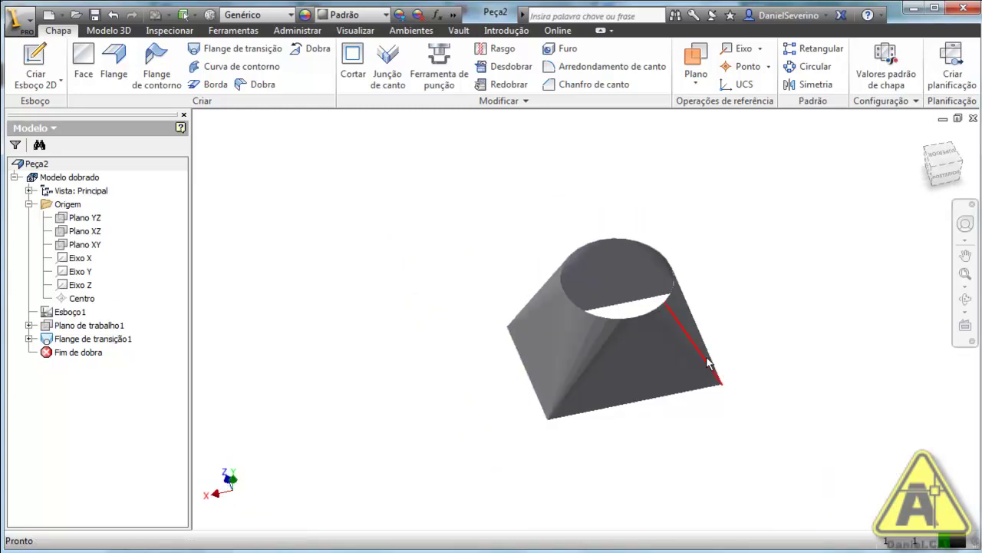
middle_click_drag(624, 343, 608, 319)
scroll(608, 318, "up", 4)
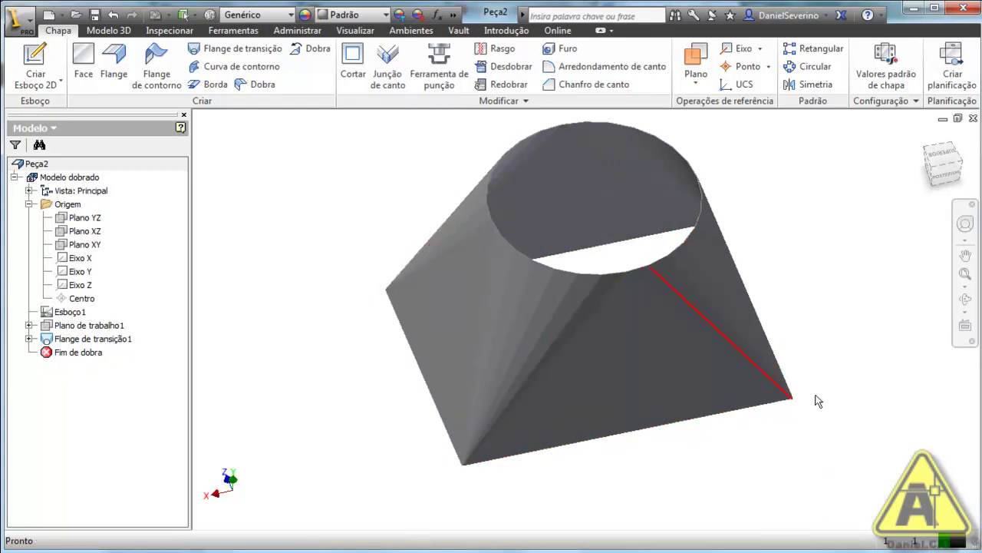
middle_click_drag(735, 364, 665, 386, "shift")
Highlight the two profile sketches under the transition flange and open the circle's sketch, Esboço2, for editing.
left_click(28, 338)
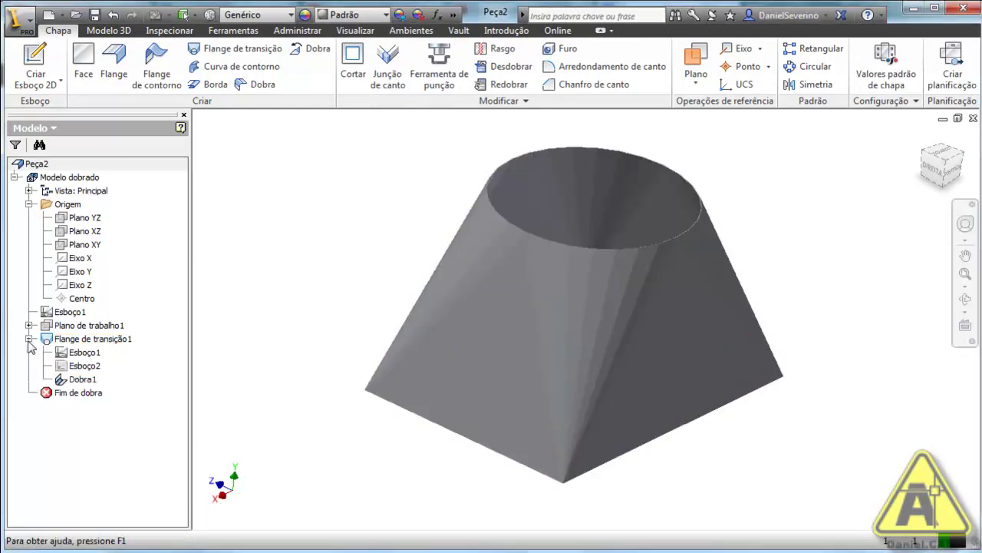
left_click(74, 353)
left_click(78, 366)
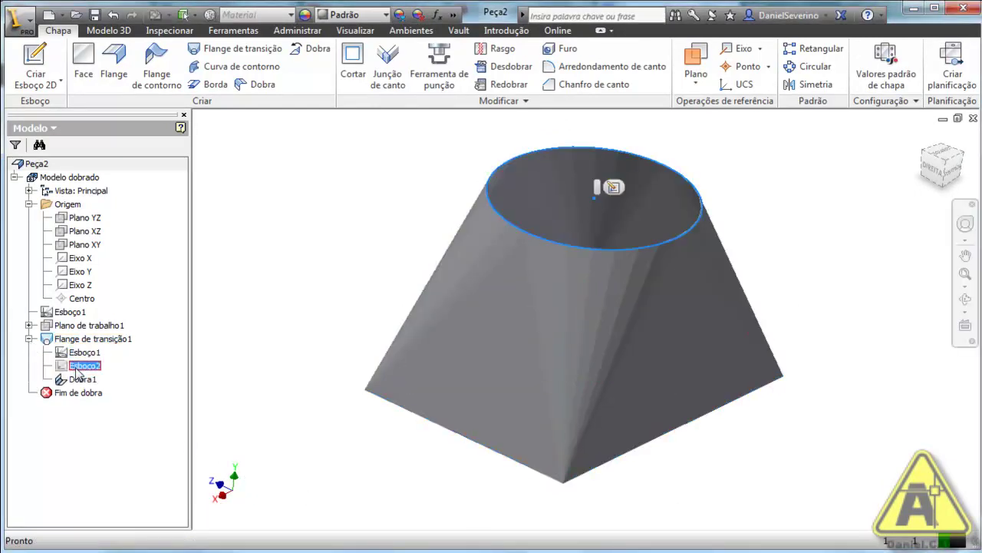
left_click(315, 416)
left_click(62, 366)
double_click(61, 367)
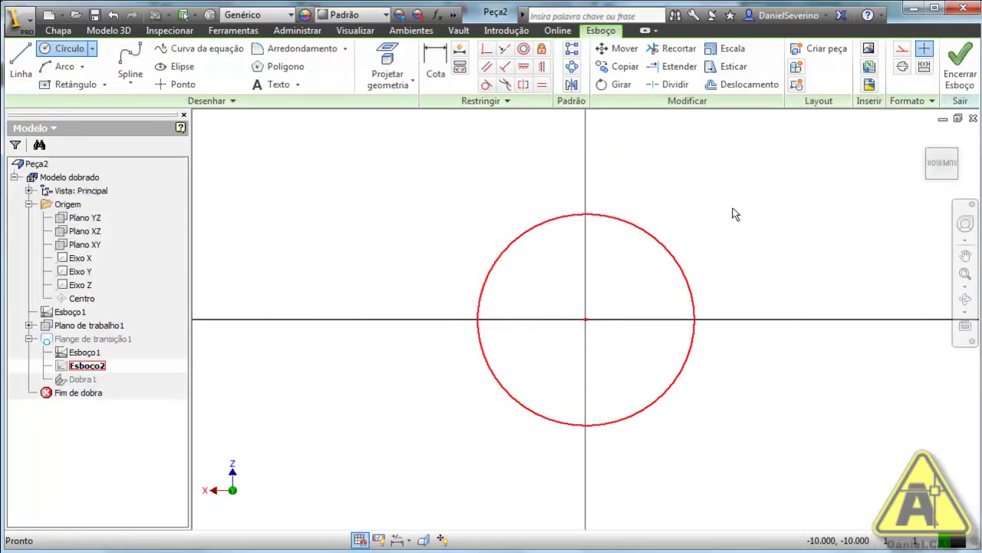
Dimension the top circle's diameter to 180 mm and finish the sketch.
key("d")
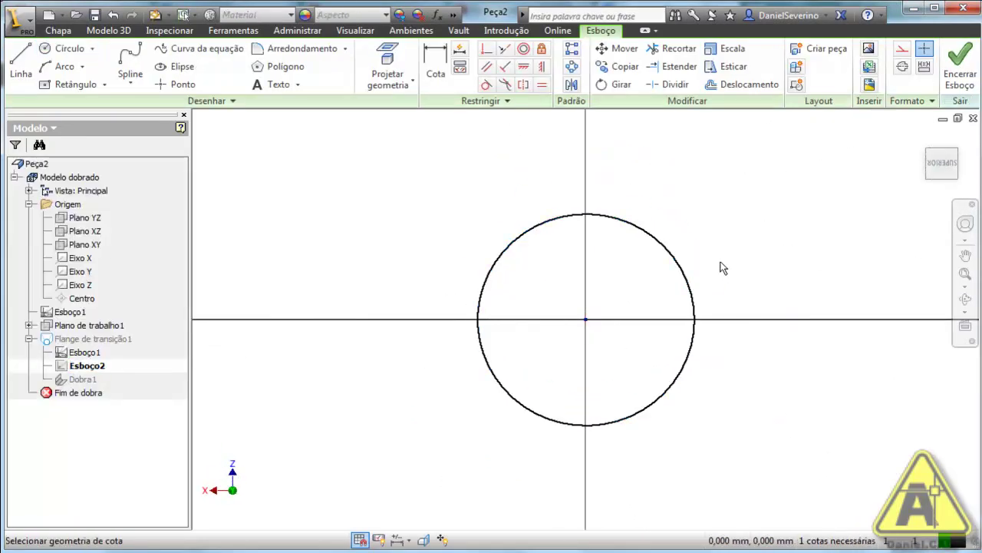
left_click(676, 266)
left_click(689, 241)
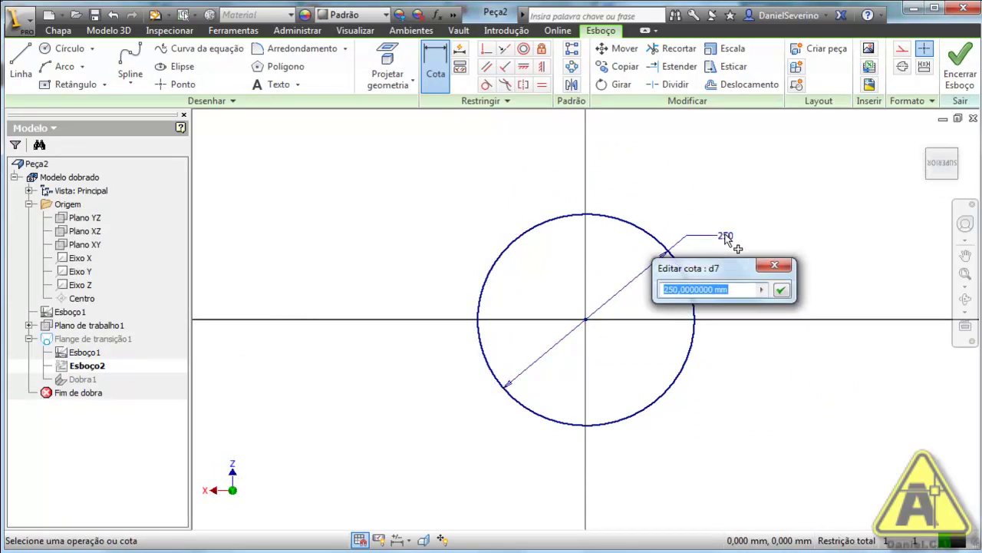
type("180")
key("Return")
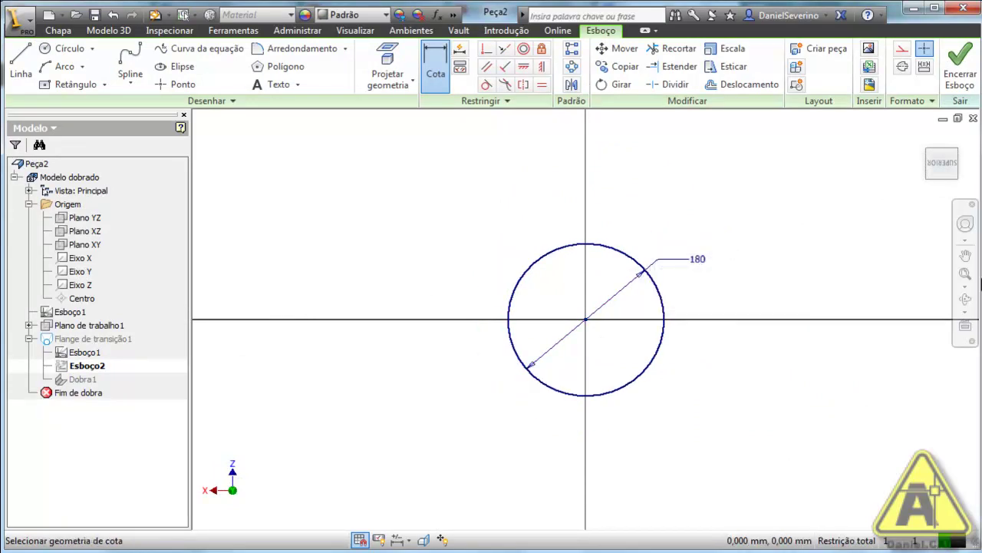
left_click(960, 66)
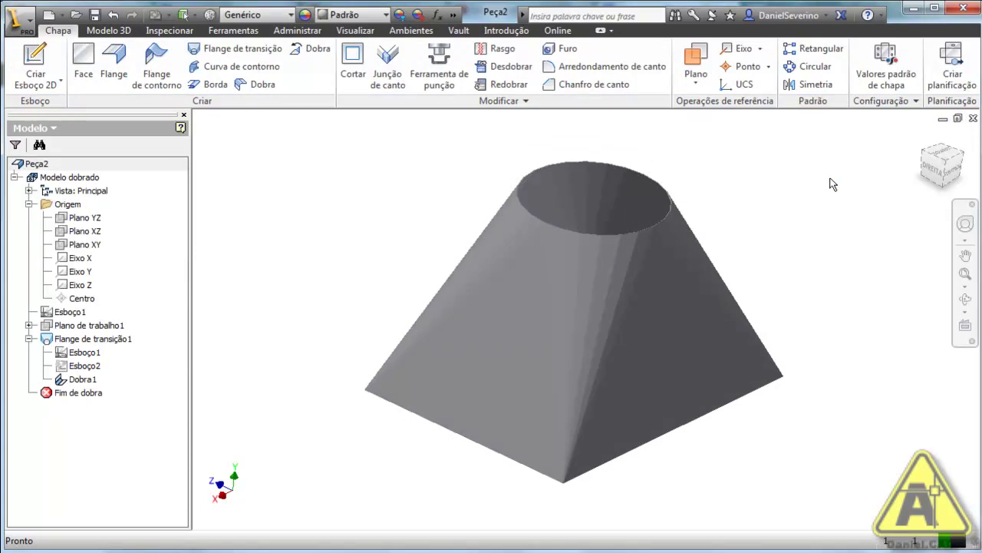
Create the flat pattern of the closed transition flange and examine the resulting geometry from several angles.
middle_click_drag(794, 223, 766, 239, "shift")
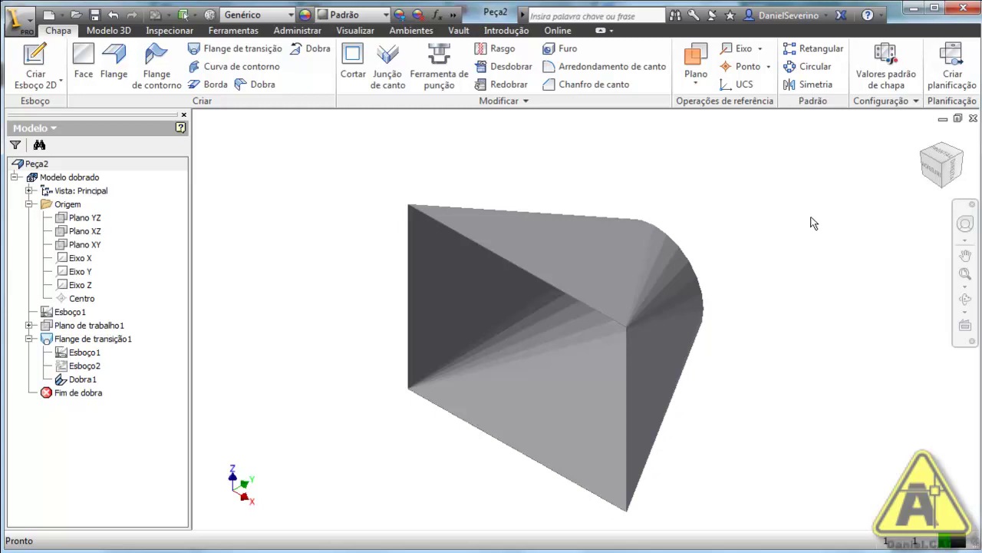
left_click(953, 61)
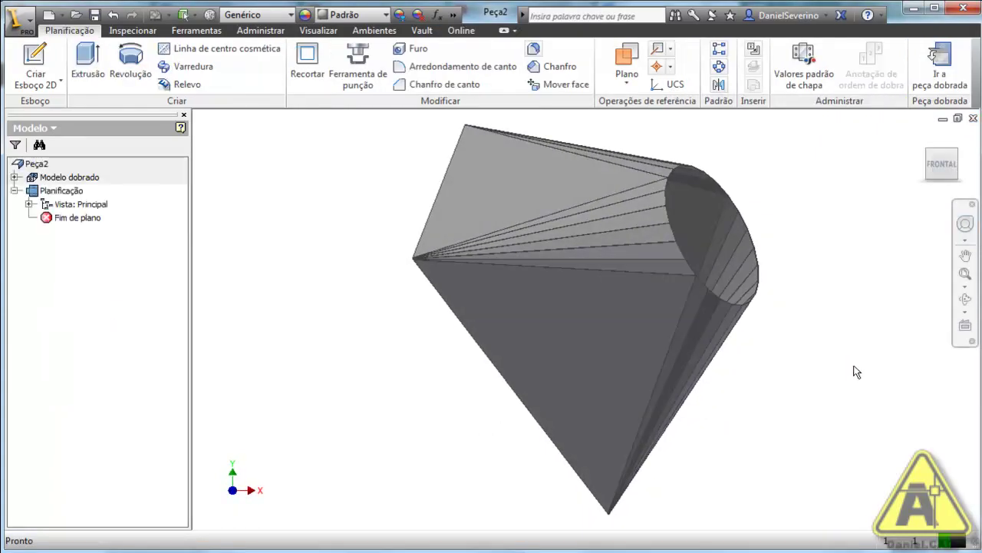
middle_click_drag(827, 310, 716, 290, "shift")
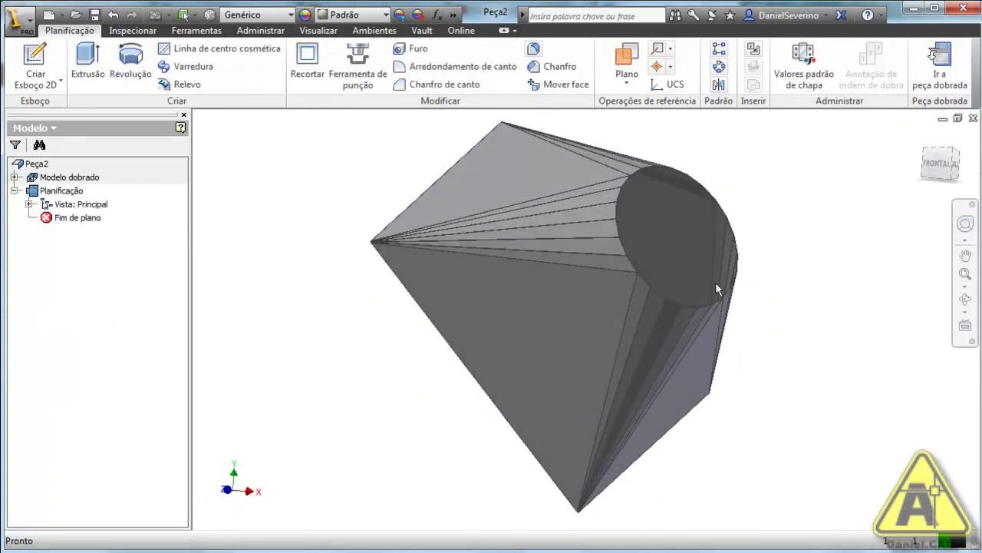
left_click_drag(666, 320, 475, 228)
key("F6")
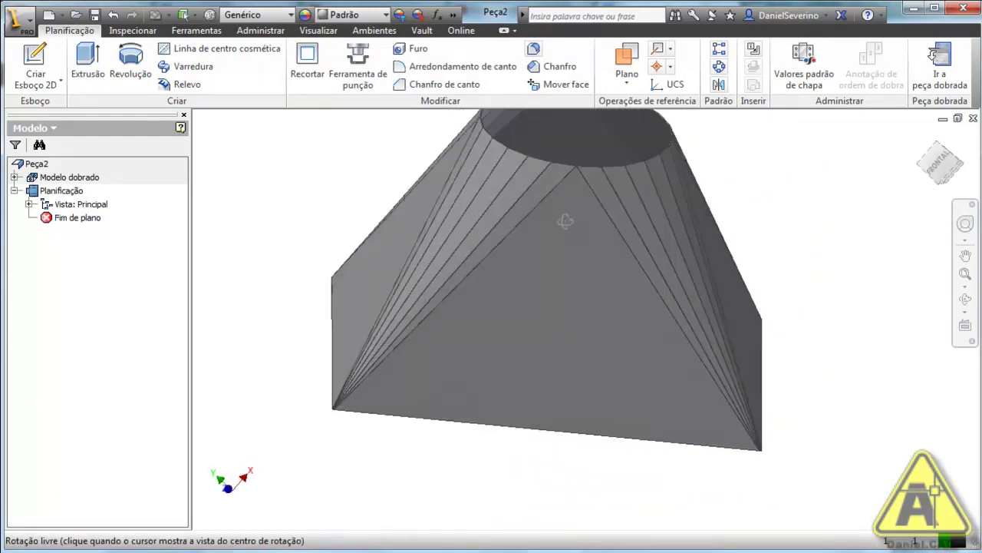
key("F2")
left_click_drag(808, 258, 803, 269)
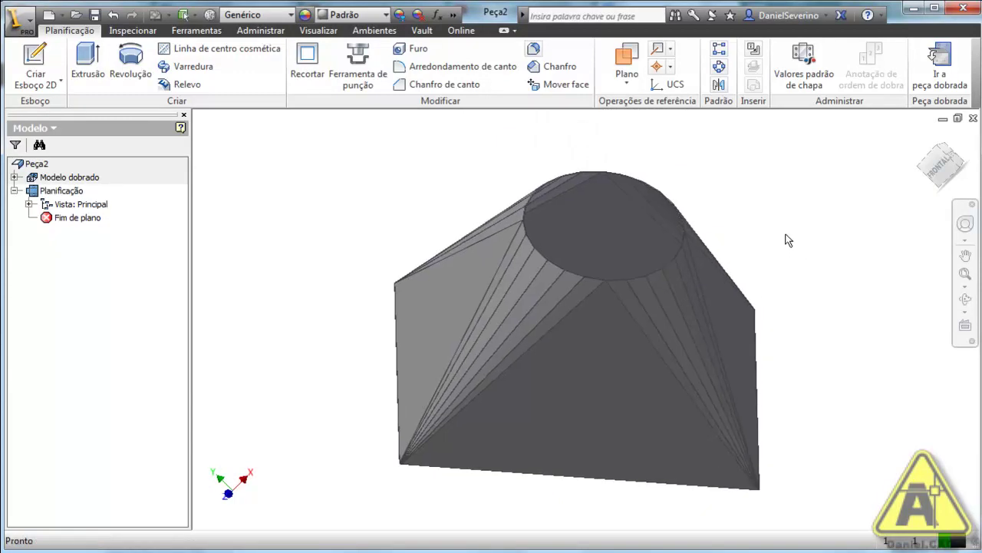
Return to the folded part and start a sketch on the visible work plane at the flange's circular opening.
left_click(938, 60)
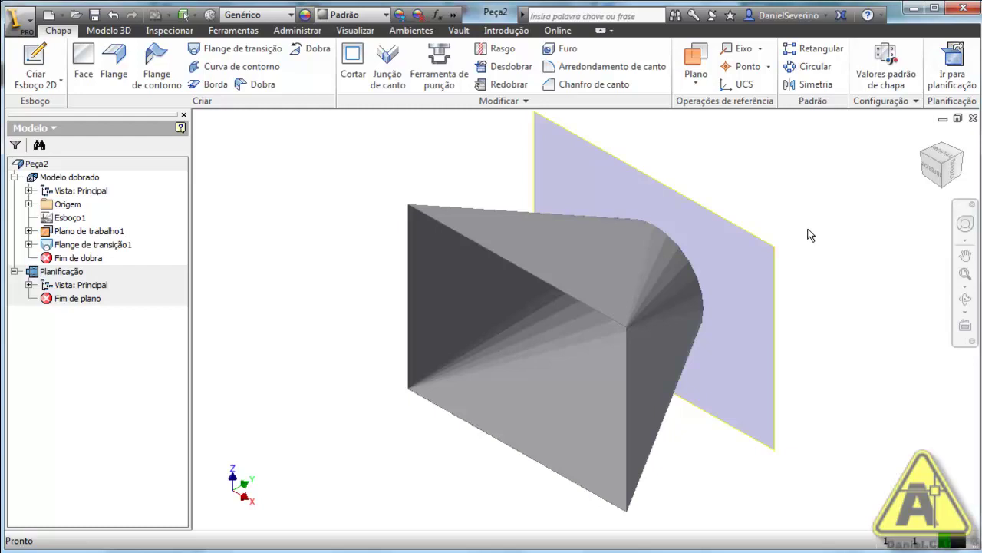
middle_click_drag(812, 228, 614, 275, "shift")
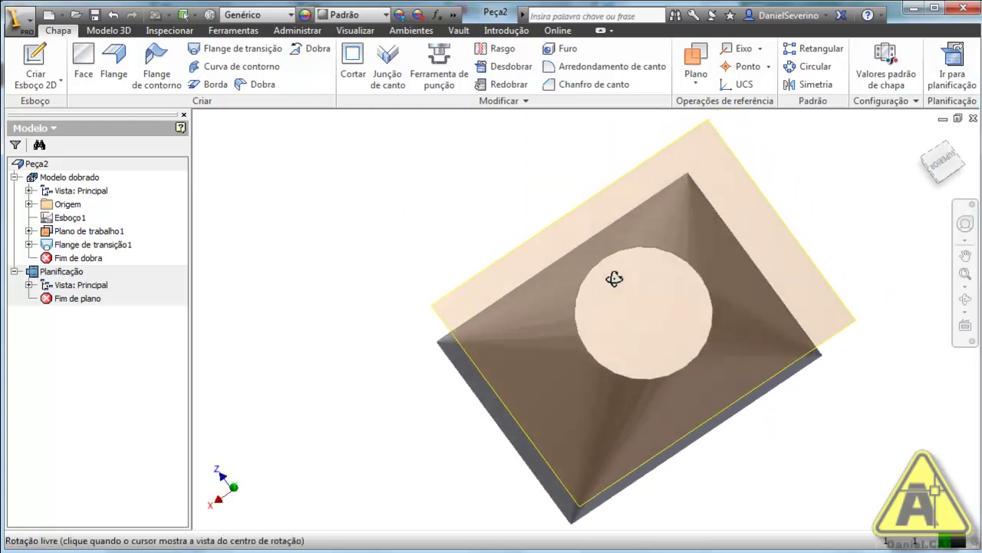
left_click(557, 223)
key("s")
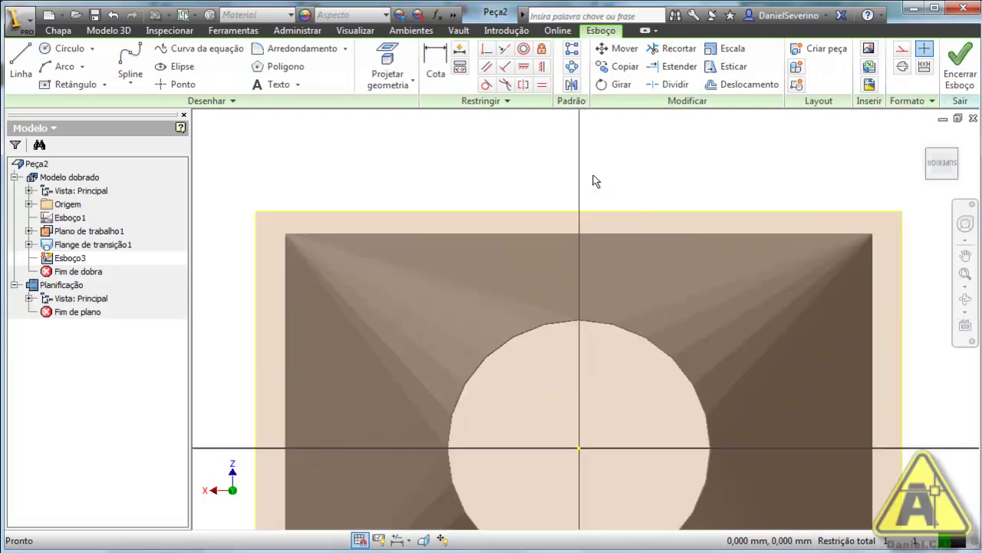
Draw a centre-point rectangle about 1 mm wide on the vertical axis, from beyond the flange's outer edge to just inside the circle.
left_click(59, 84)
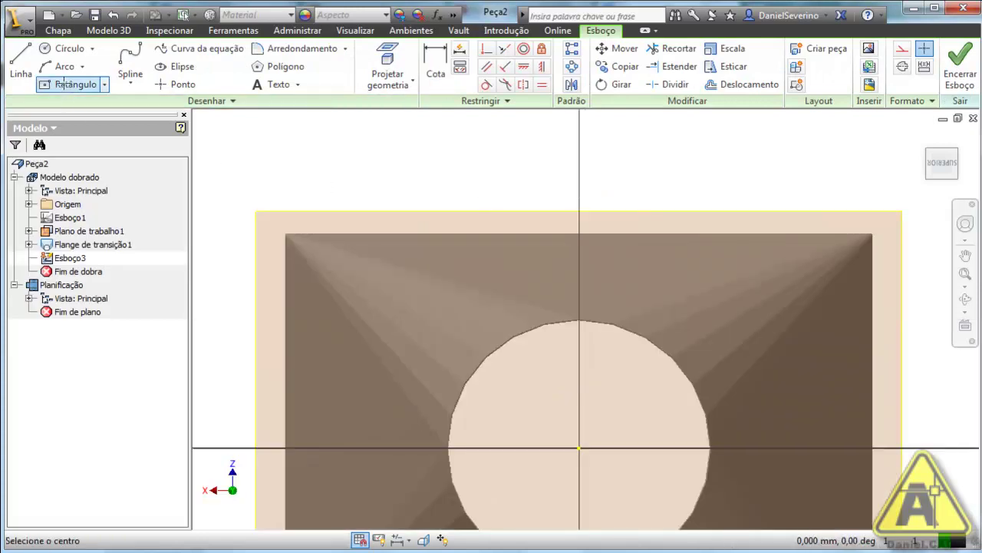
left_click(579, 182)
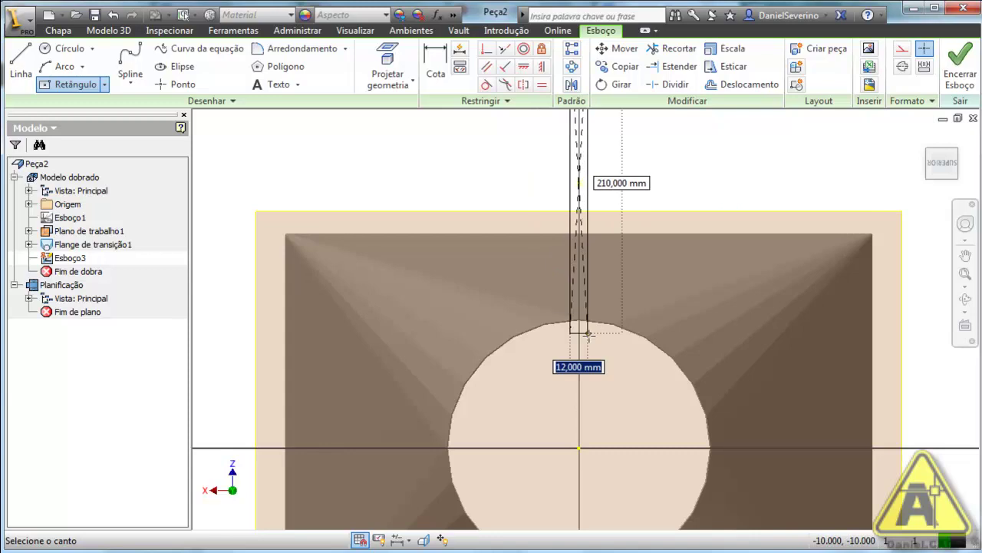
scroll(587, 333, "up", 3)
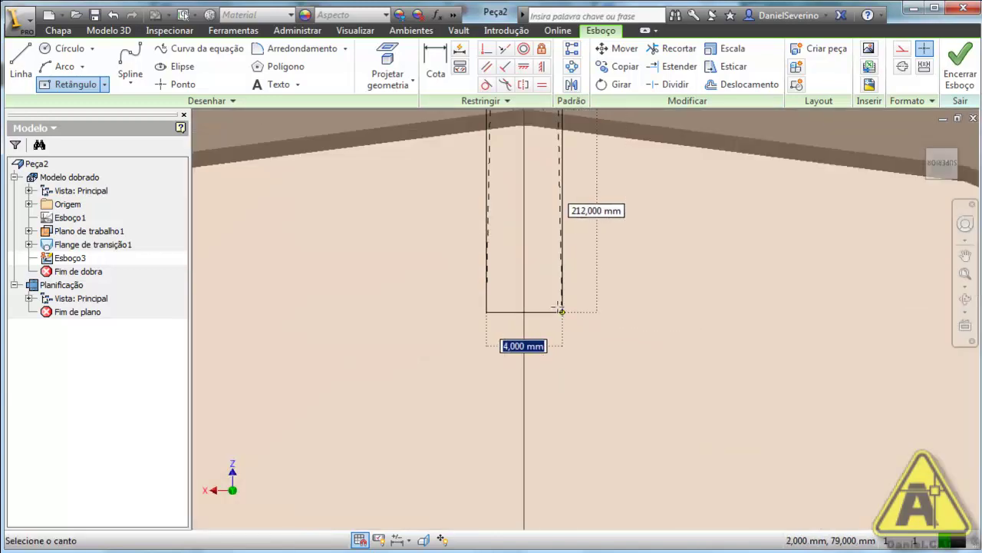
left_click(537, 275)
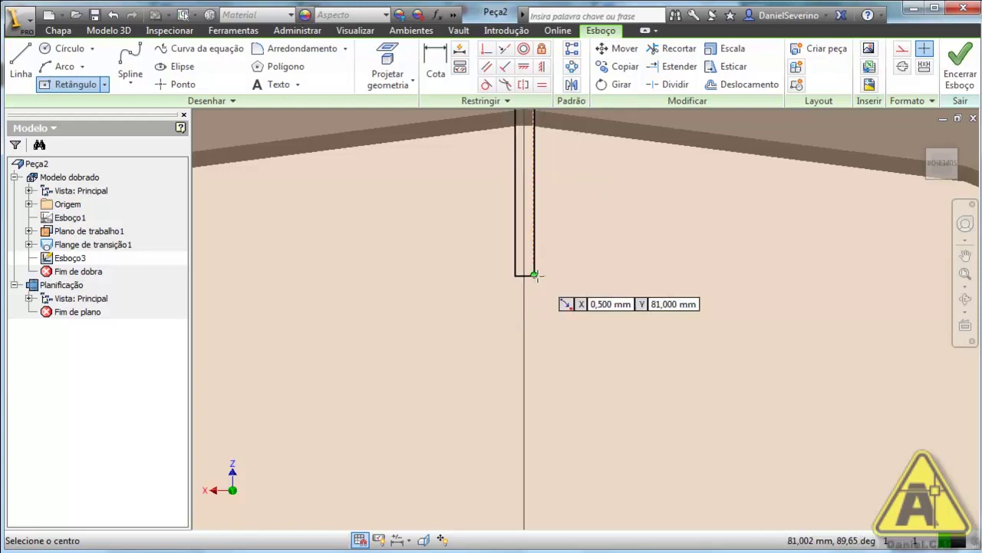
scroll(538, 276, "down", 5)
scroll(595, 273, "up", 3)
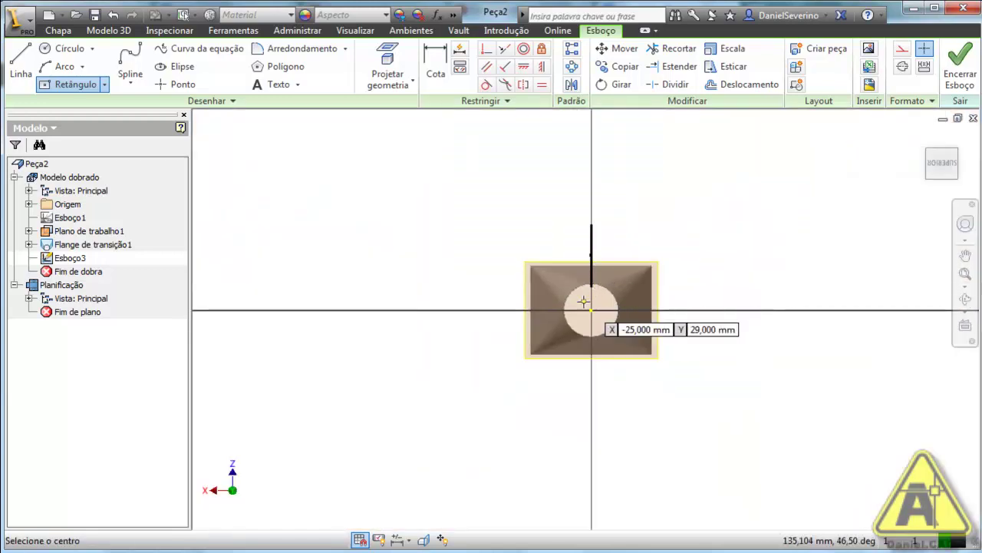
Extrude the thin rectangle as a cut through all (Passante) to open a seam in the transition flange.
middle_click_drag(598, 269, 566, 295)
mouse_move(583, 198)
middle_mouse_down()
mouse_move(561, 228)
mouse_move(568, 208)
mouse_move(548, 225)
mouse_move(542, 215)
mouse_move(549, 192)
middle_mouse_up()
key("e")
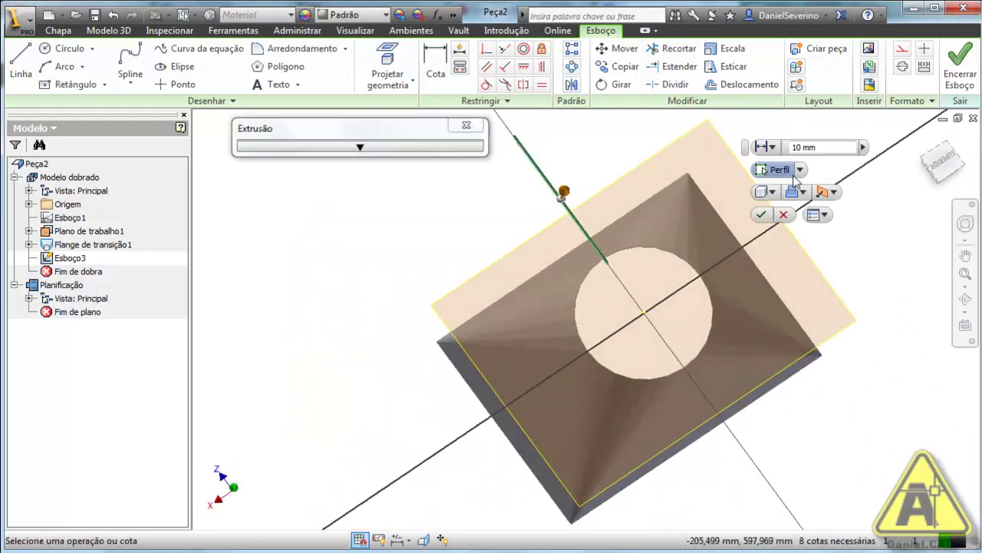
left_click(772, 147)
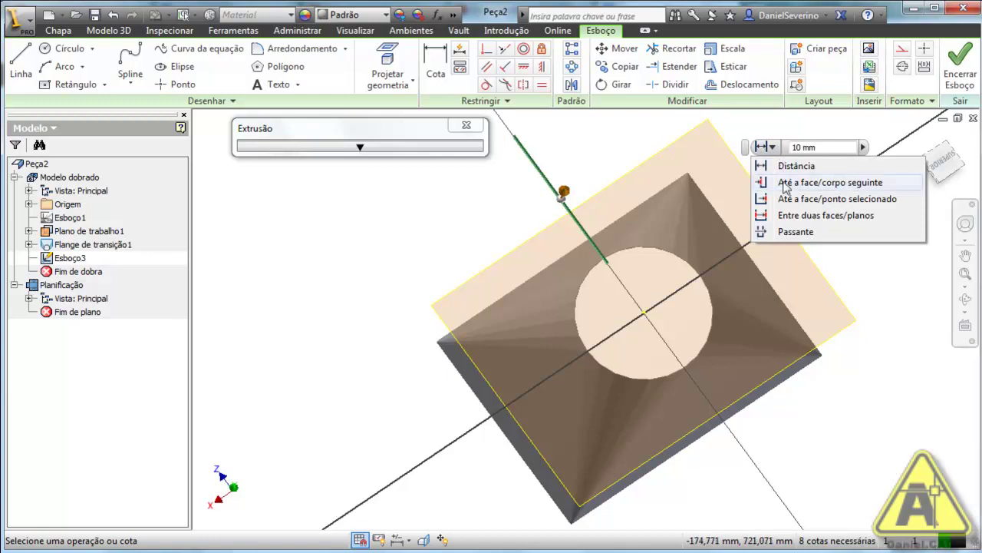
left_click(795, 232)
left_click(834, 192)
left_click(803, 192)
left_click(808, 215)
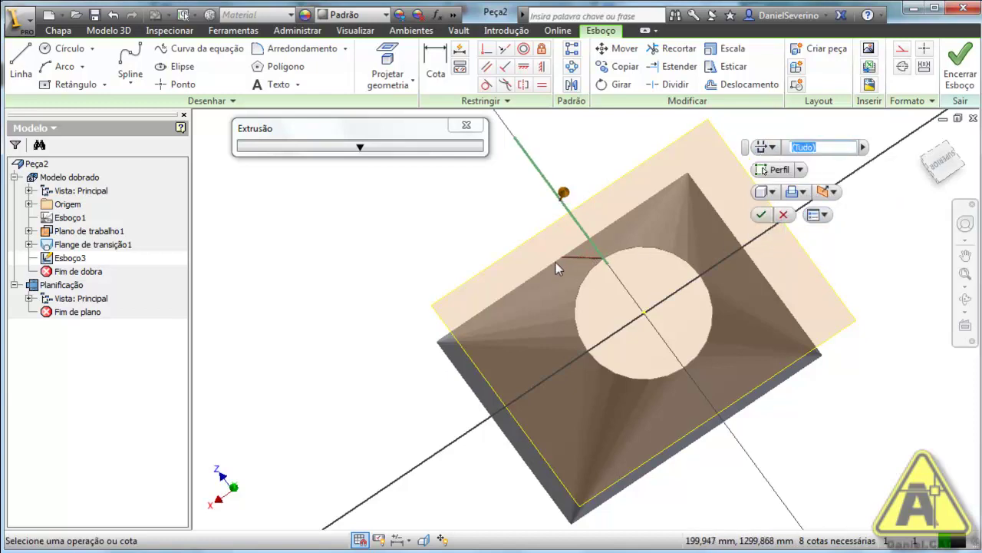
left_click(762, 214)
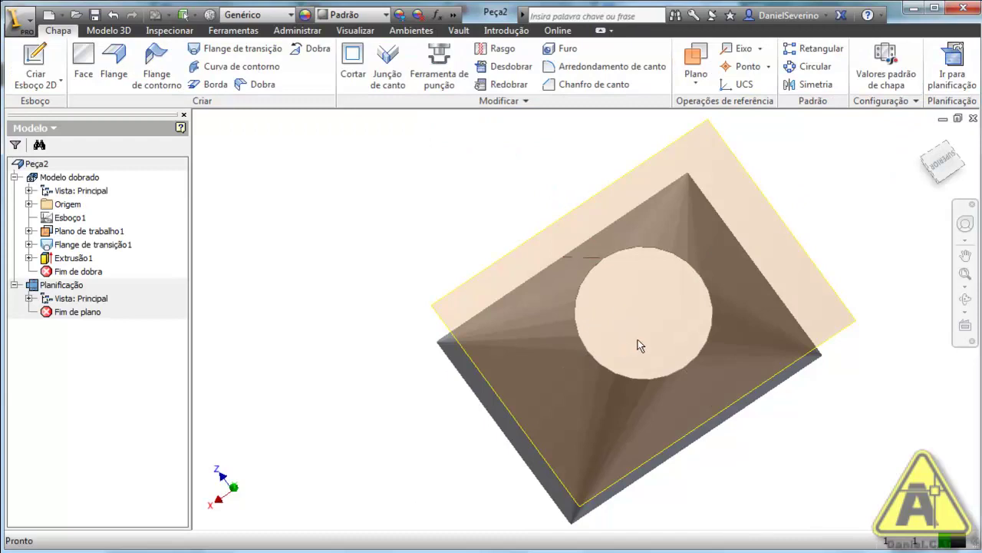
Examine the seam on the folded flange and inspect its flat pattern from different angles.
middle_click_drag(578, 344, 848, 305, "shift")
key("F6")
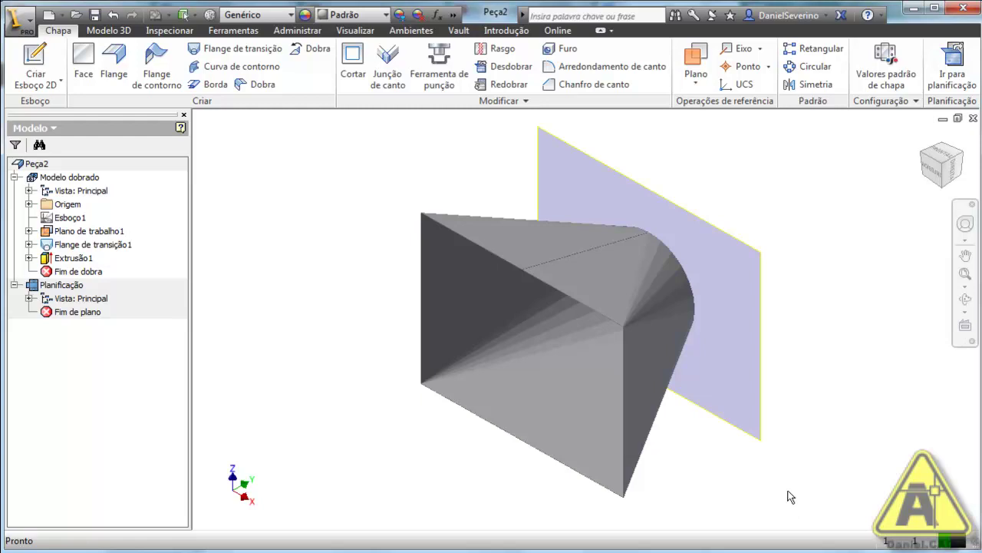
left_click(955, 61)
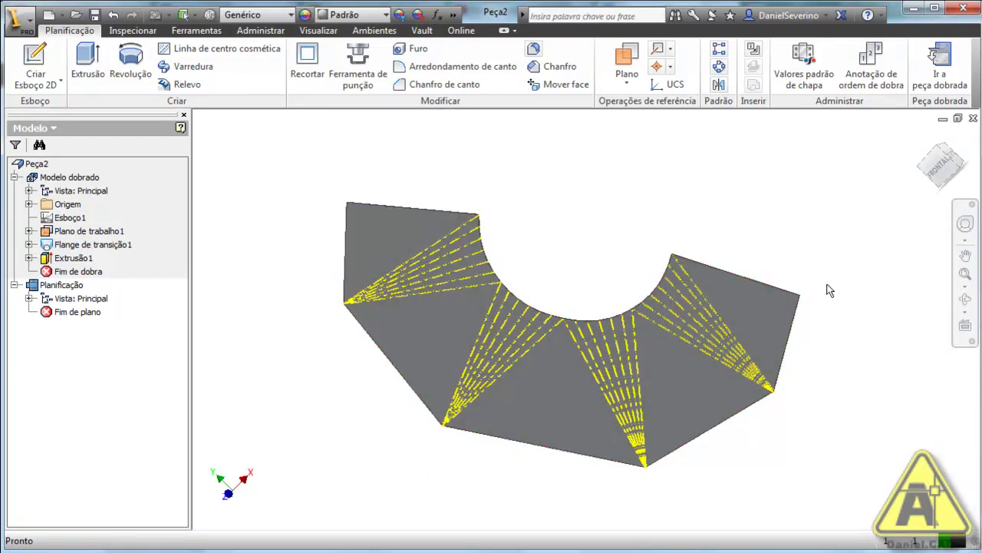
middle_click_drag(568, 259, 760, 263, "shift")
key("F5")
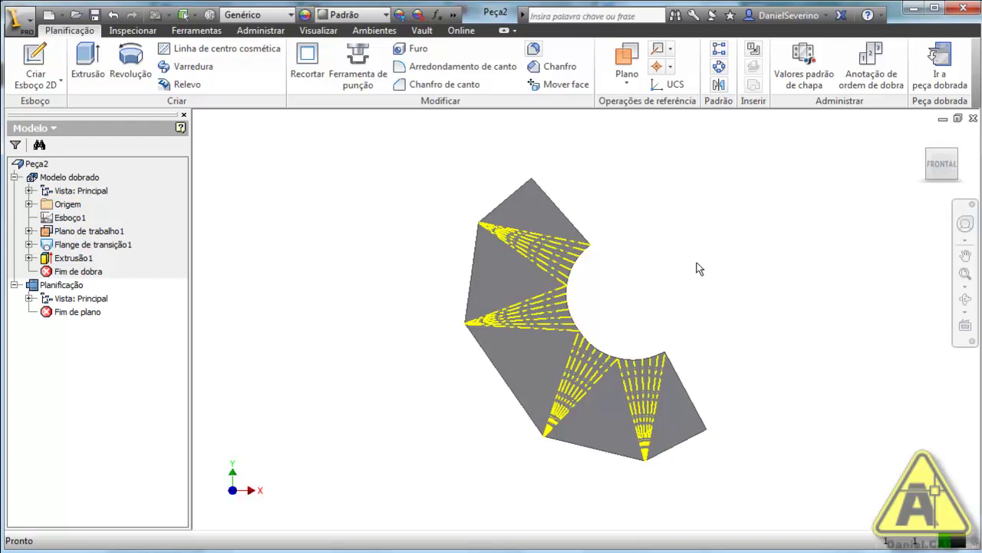
Return to the folded part and undo the seam cut together with its rectangle sketch.
left_click(937, 73)
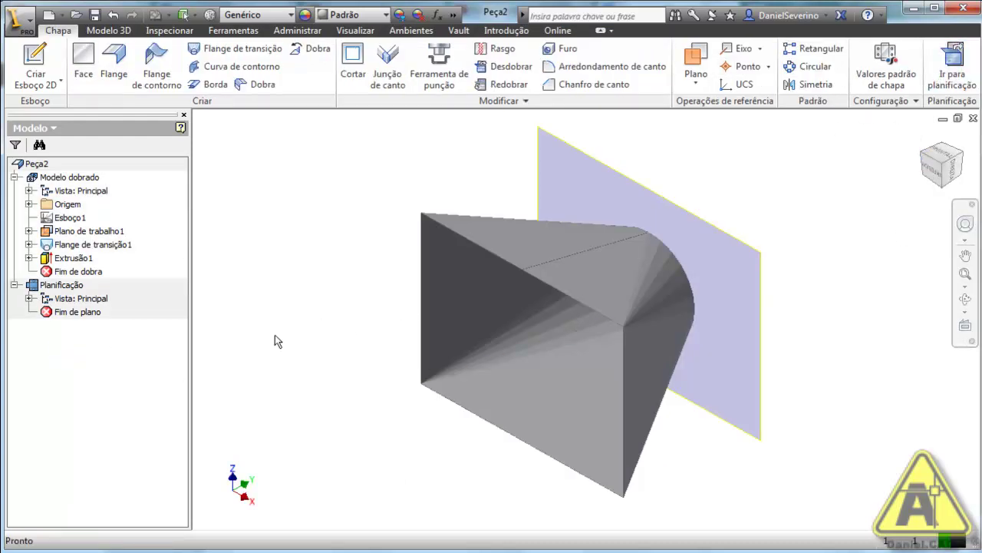
key("ctrl+z")
key("ctrl+z")
key("ctrl+z")
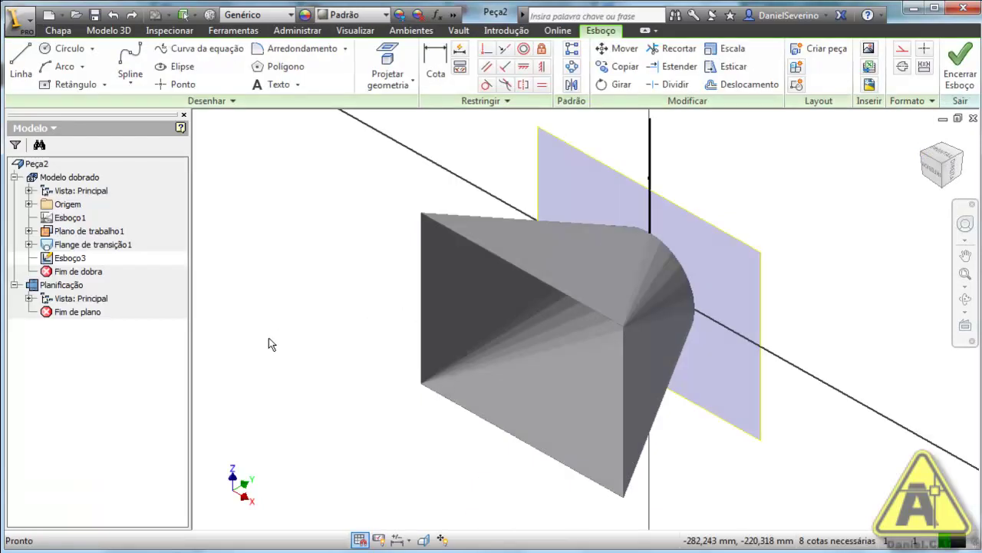
key("ctrl+z")
Sketch a centre-point rectangle 0.5 mm wide and about 192 mm long on the work plane, centred near the circle's upper edge on the vertical axis.
key("s")
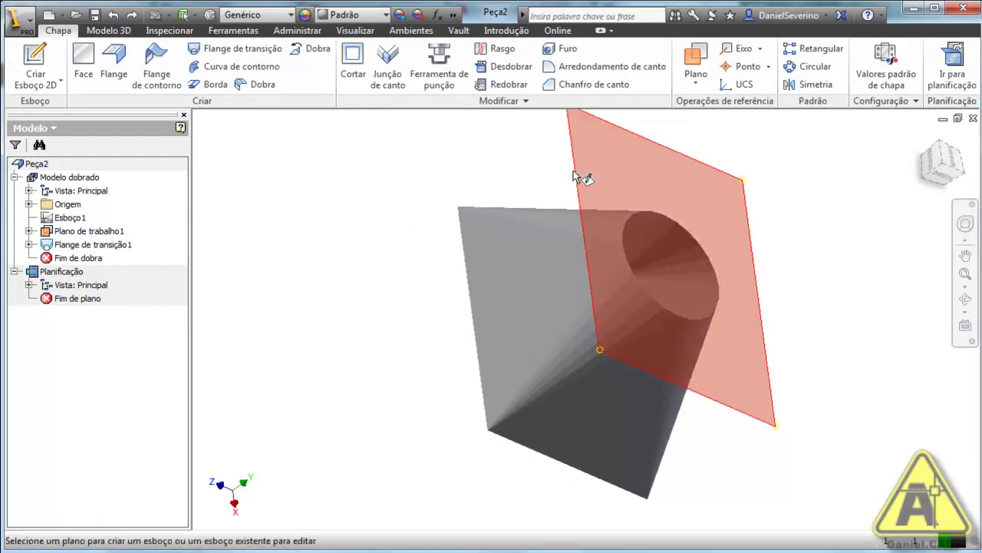
left_click(579, 175)
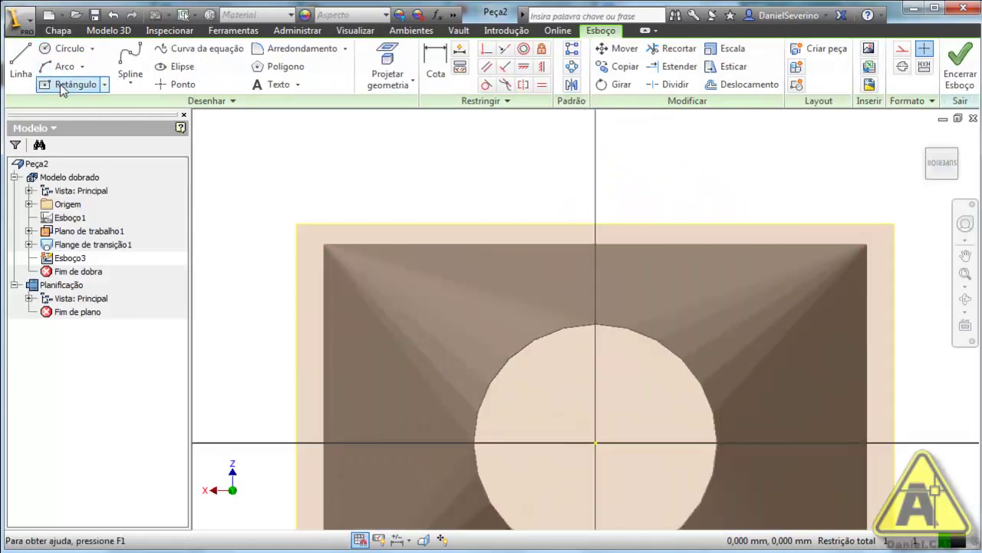
left_click(66, 84)
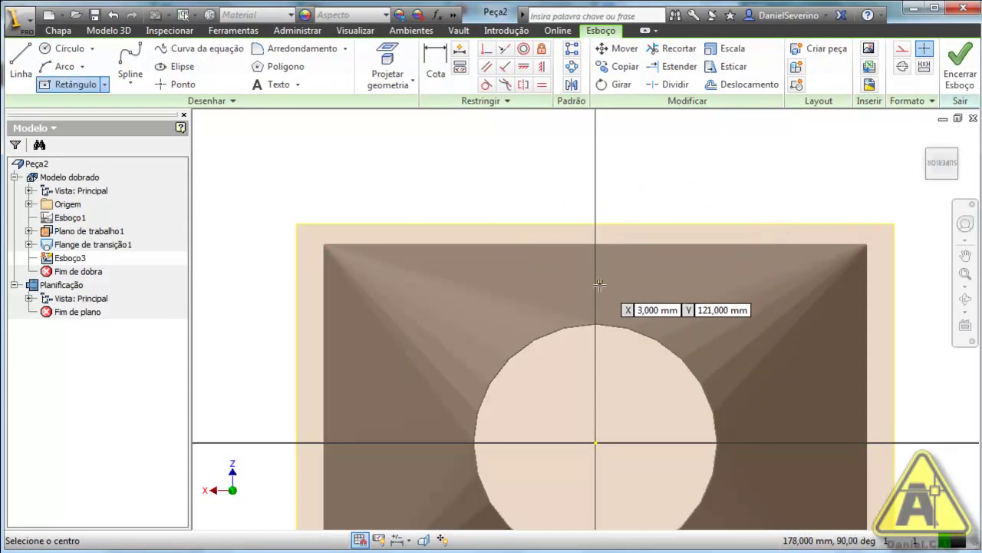
left_click(596, 320)
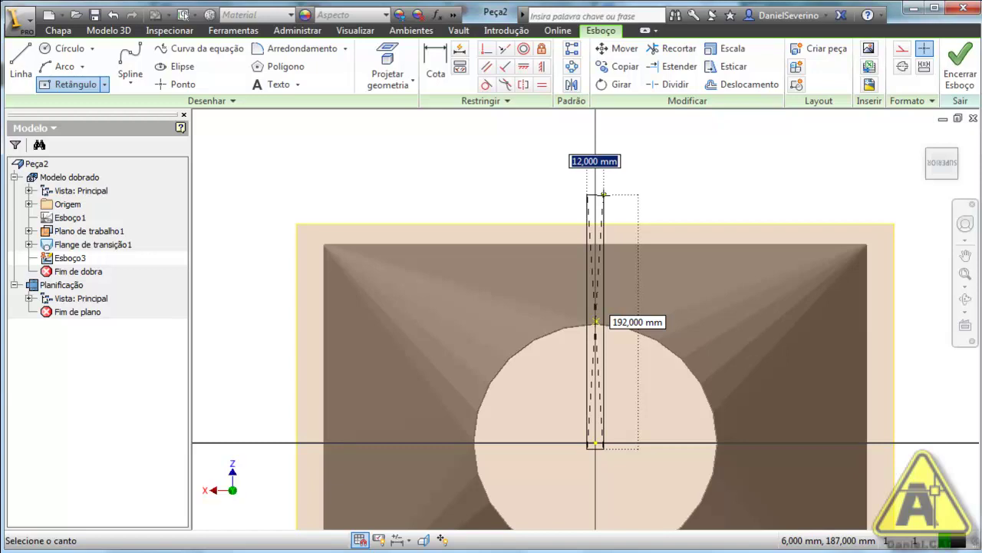
type(".")
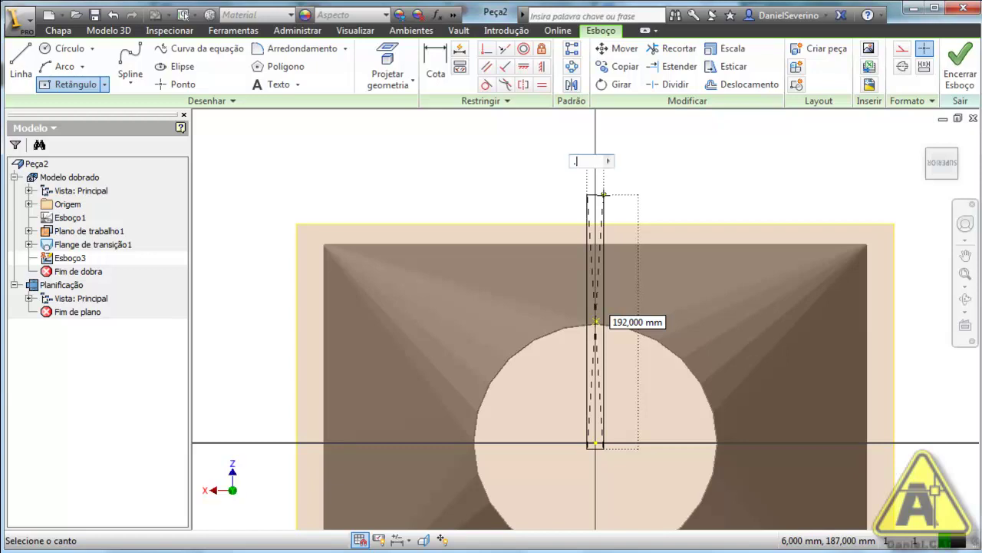
type("5")
key("Return")
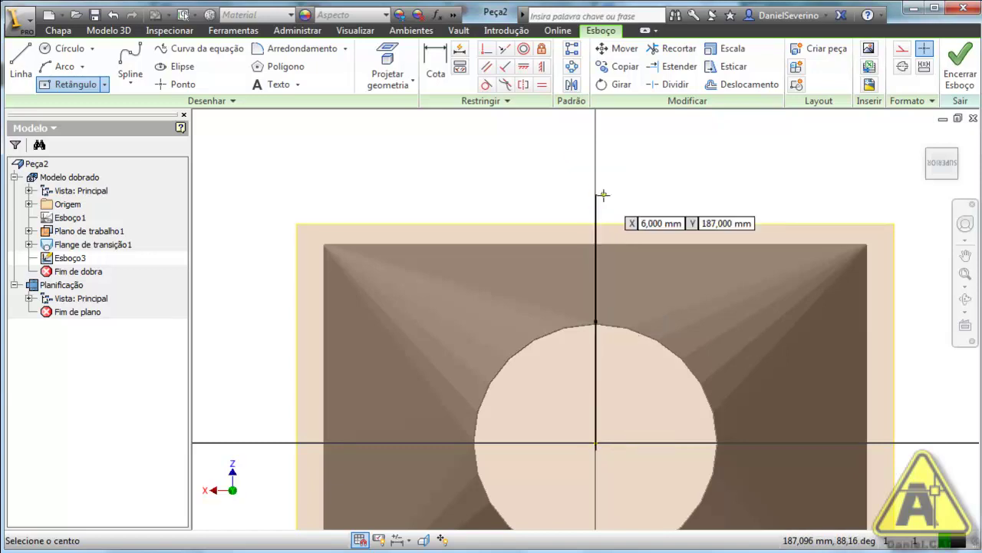
key("Escape")
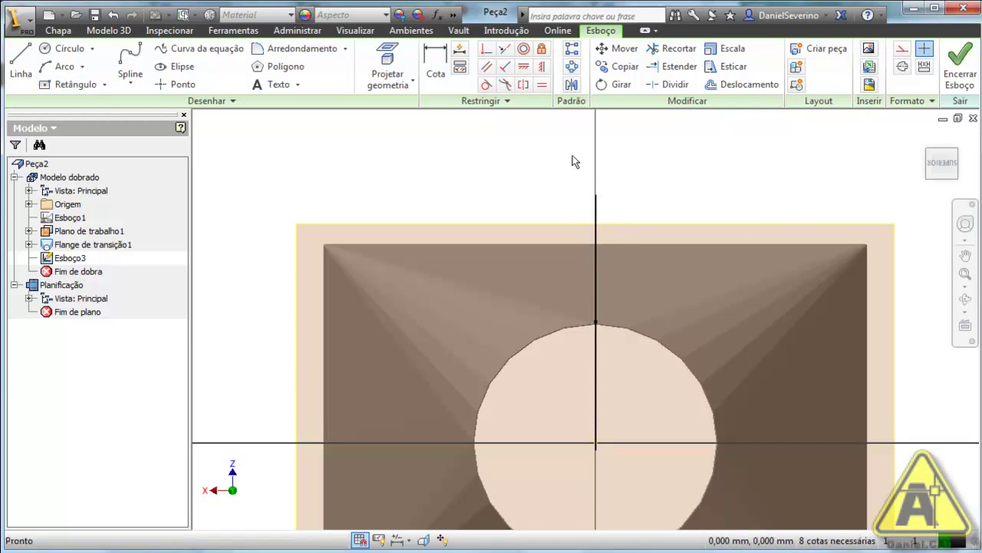
left_click(960, 66)
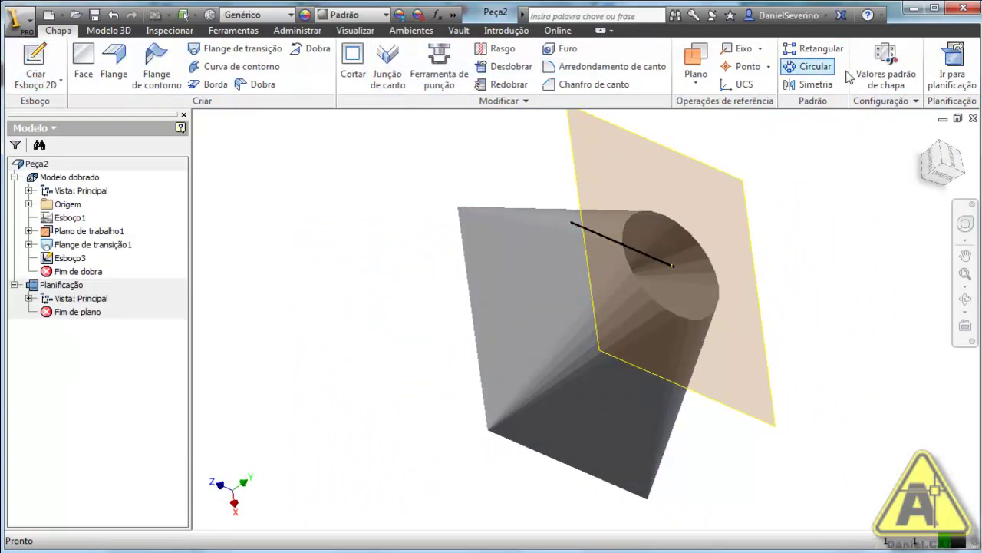
Extrude the thin rectangle as a cut 421 mm toward the rectangular end, opening a seam in one flange wall.
left_click(120, 31)
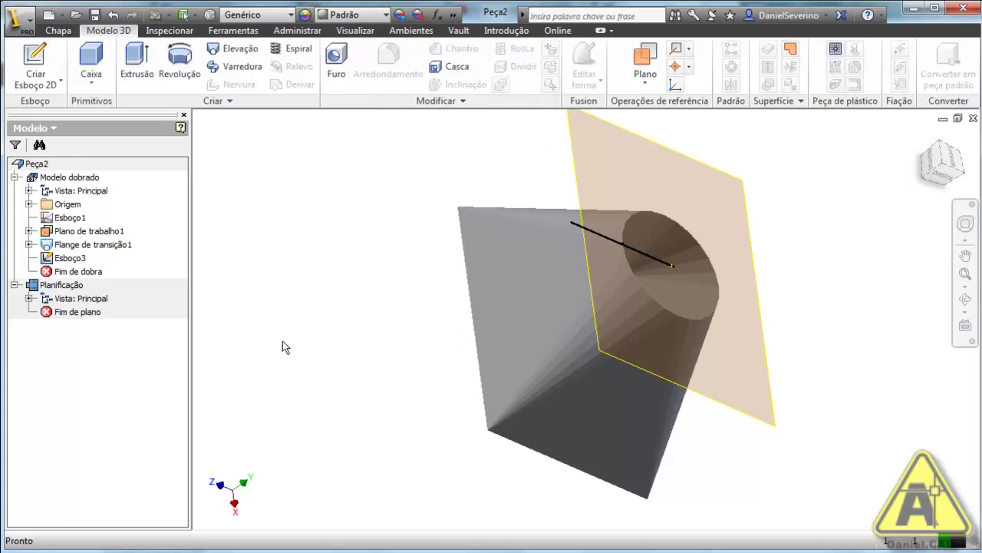
left_click(150, 69)
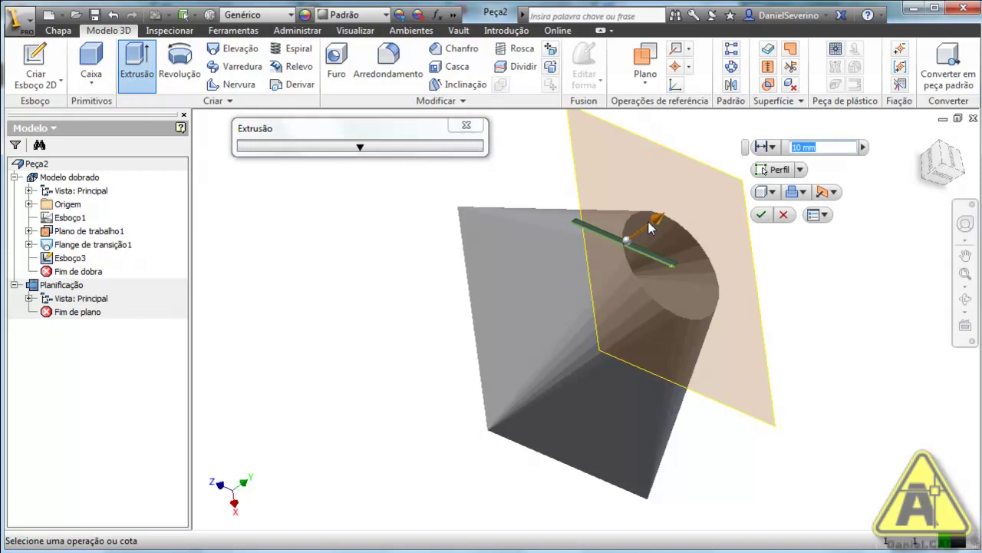
left_click_drag(657, 224, 434, 350)
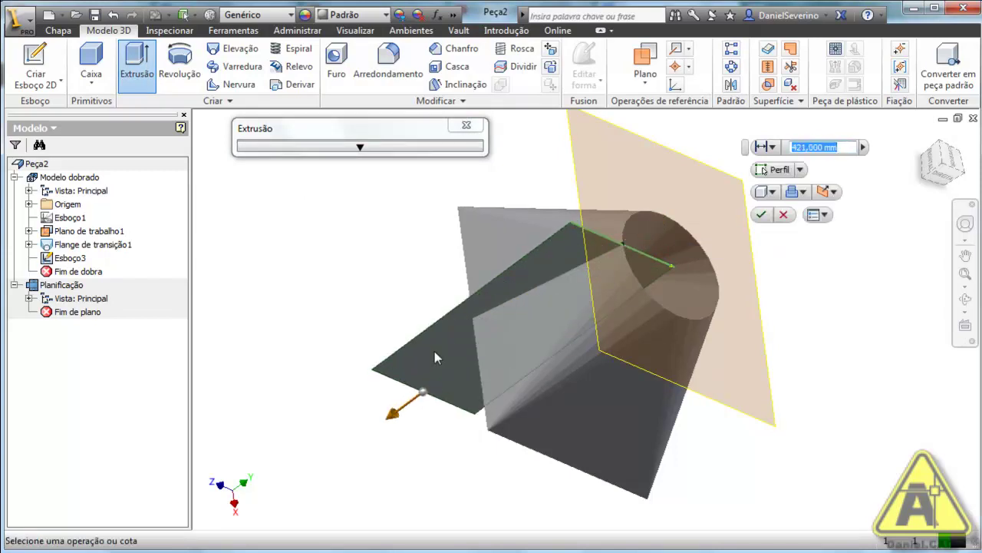
left_click(801, 192)
left_click(810, 230)
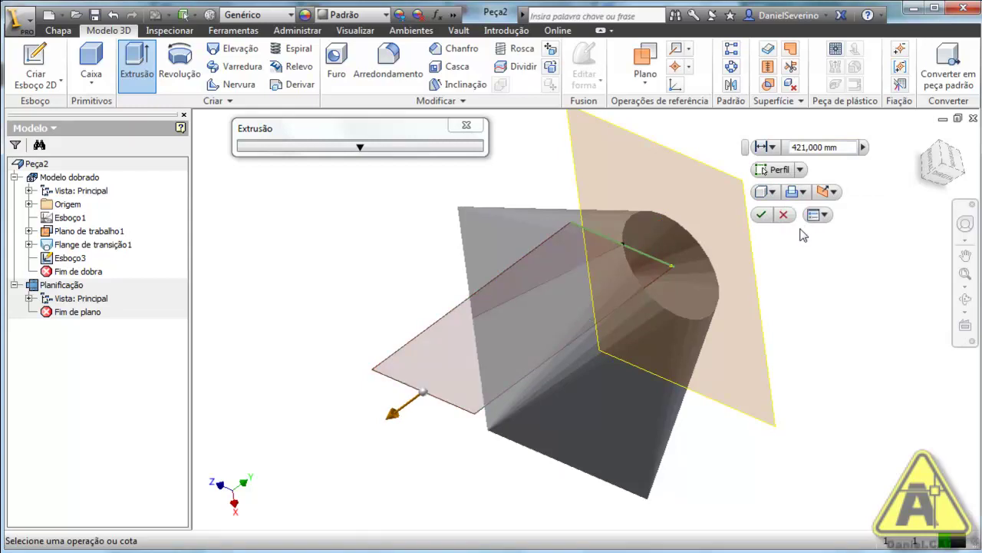
left_click(761, 215)
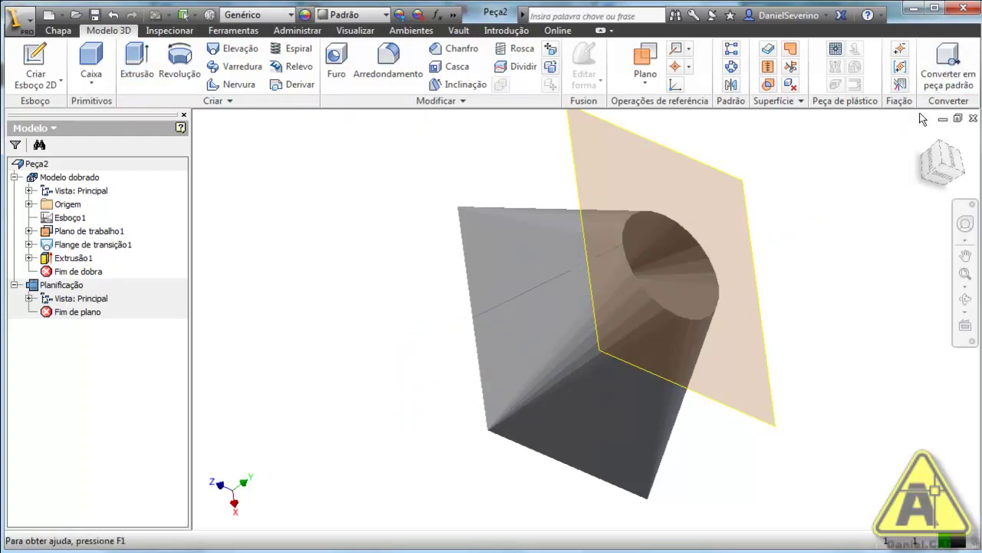
Inspect the flat pattern of the flange with its new seam and return to the folded part.
left_click(58, 30)
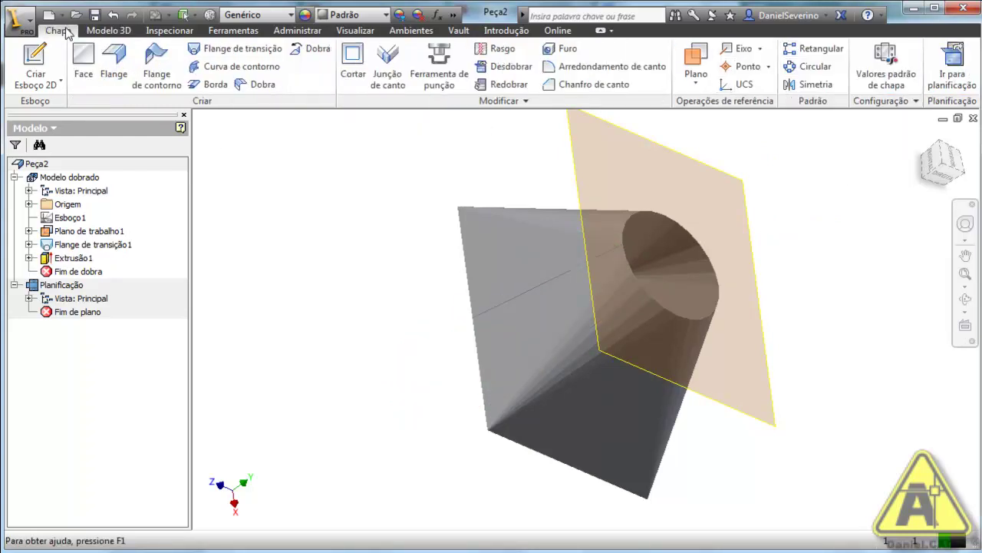
left_click(952, 80)
key("F2")
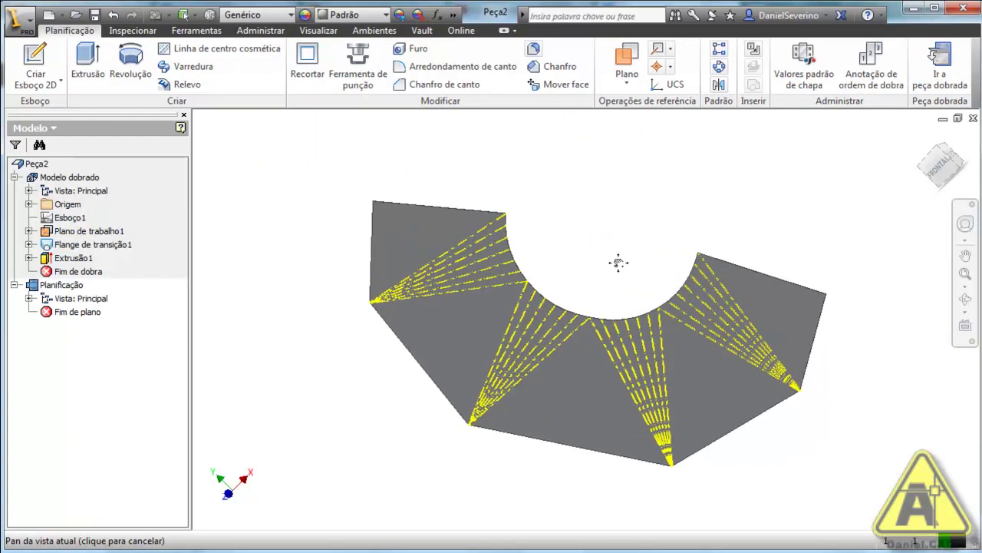
left_click_drag(618, 262, 619, 275)
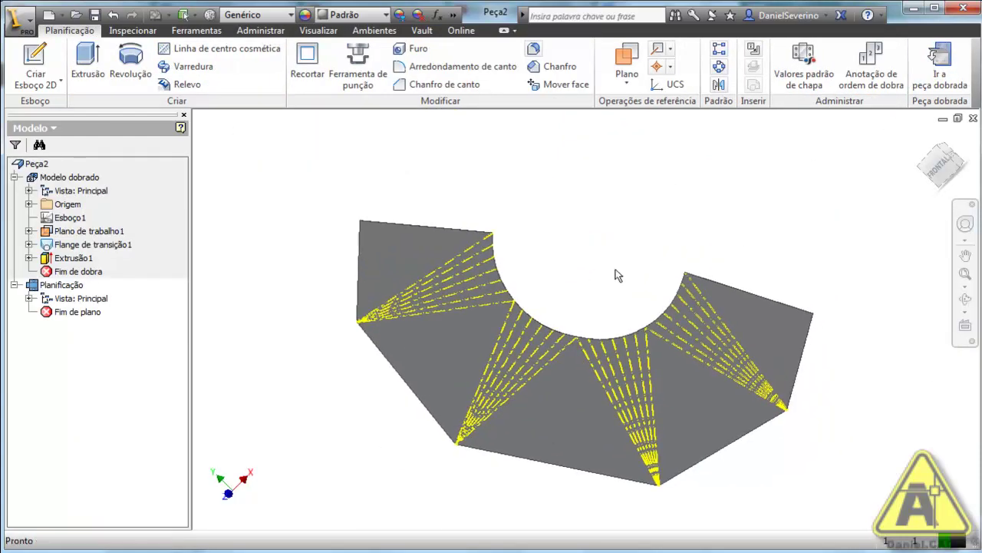
left_click(941, 66)
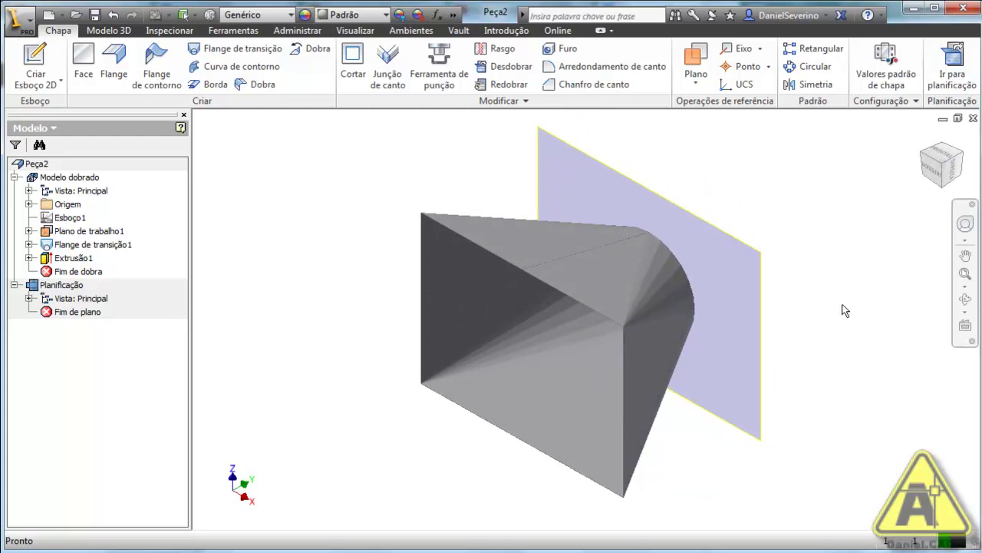
scroll(529, 253, "up", 5)
scroll(634, 325, "down", 5)
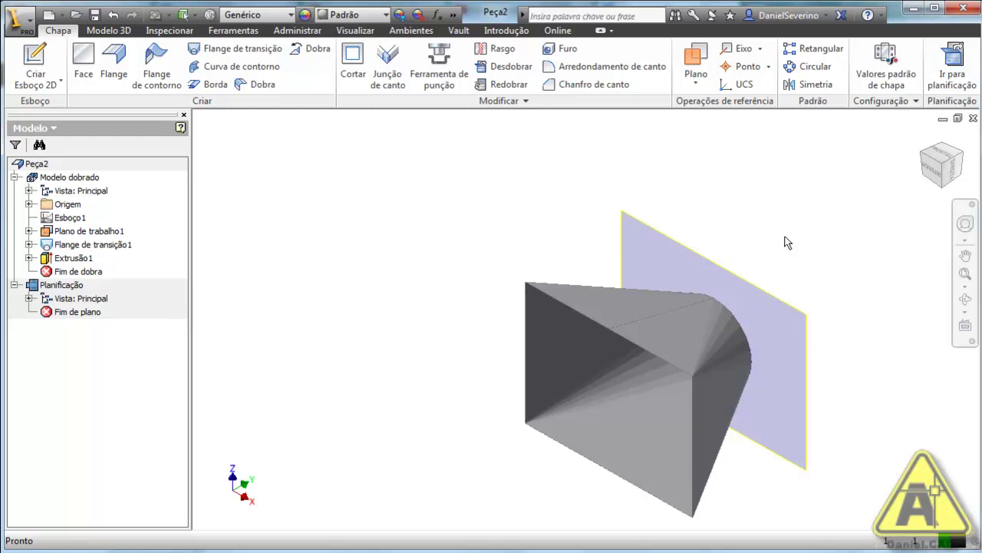
middle_click_drag(772, 365, 697, 333)
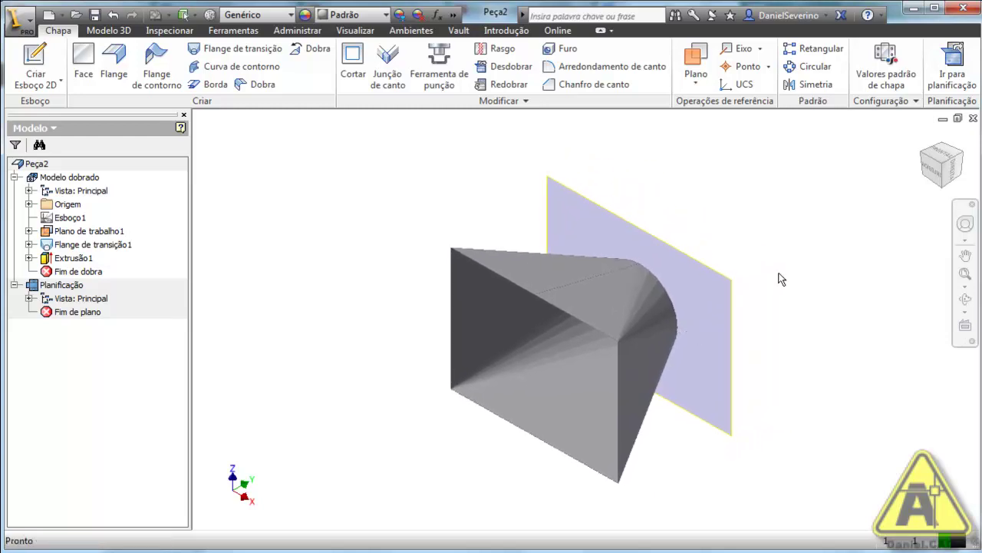